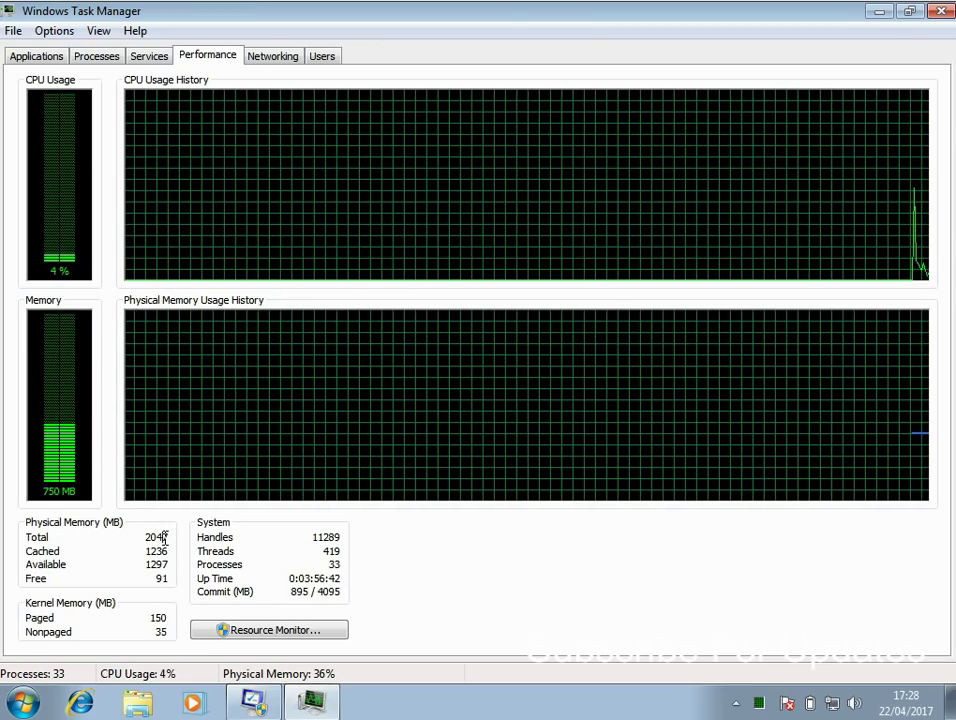
Check the total and available physical memory in Task Manager, then clear the open windows from the desktop
drag(166, 540, 152, 541)
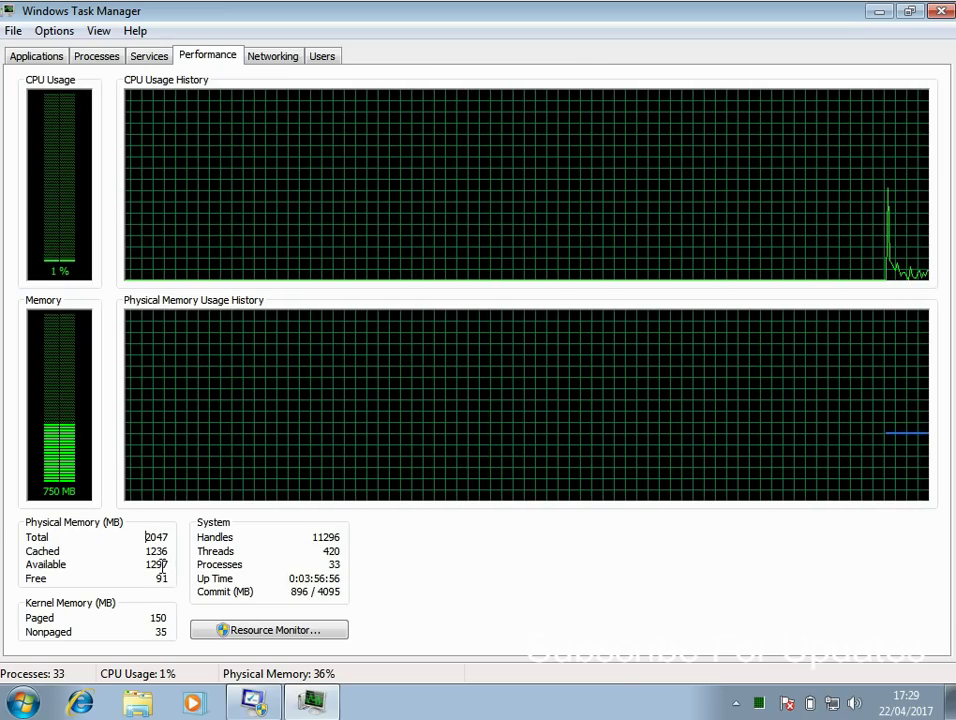
double_click(158, 565)
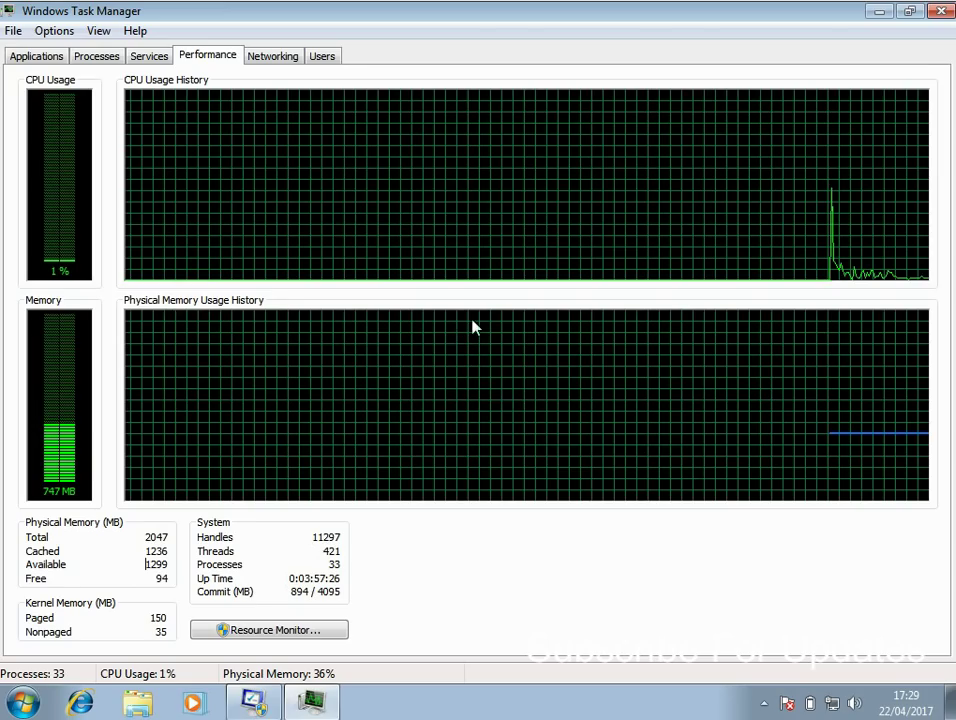
click(874, 15)
click(734, 177)
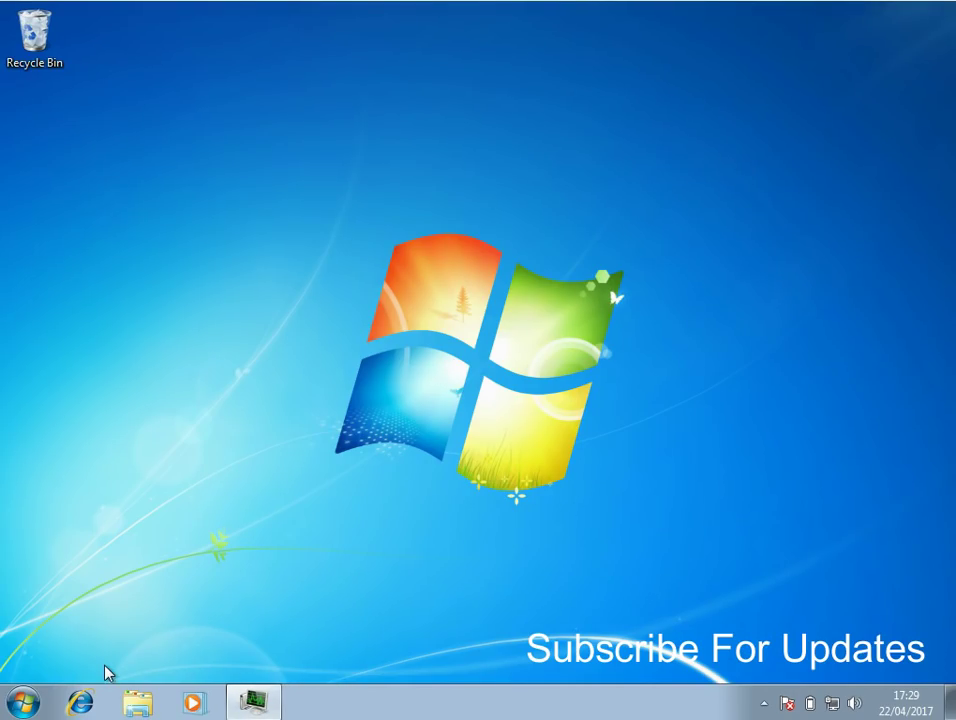
Open Windows Defender from the Control Panel
click(22, 702)
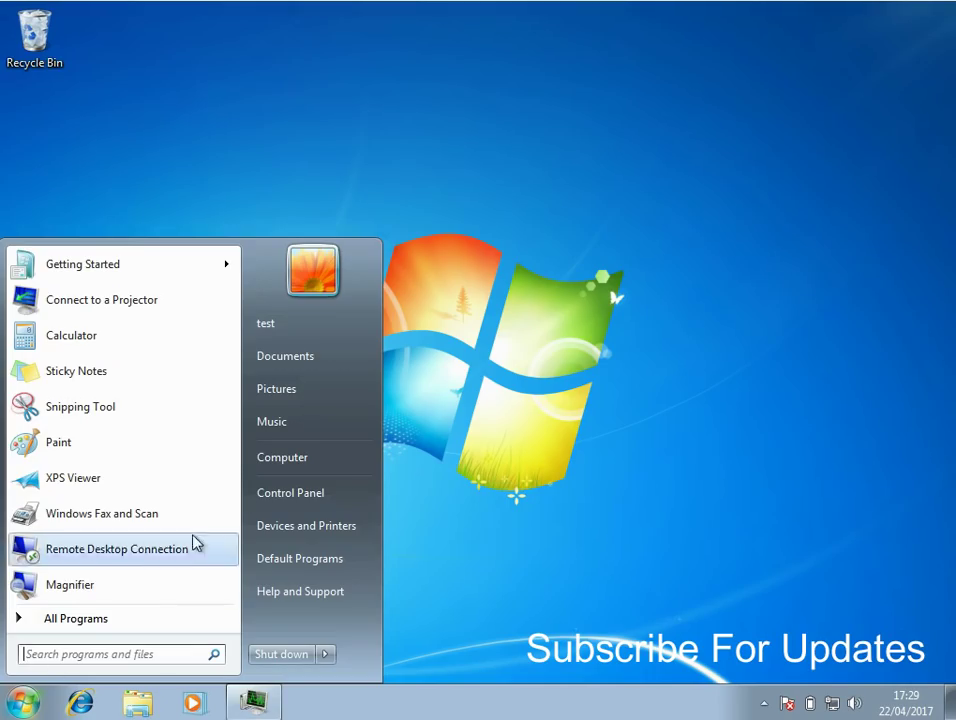
click(290, 502)
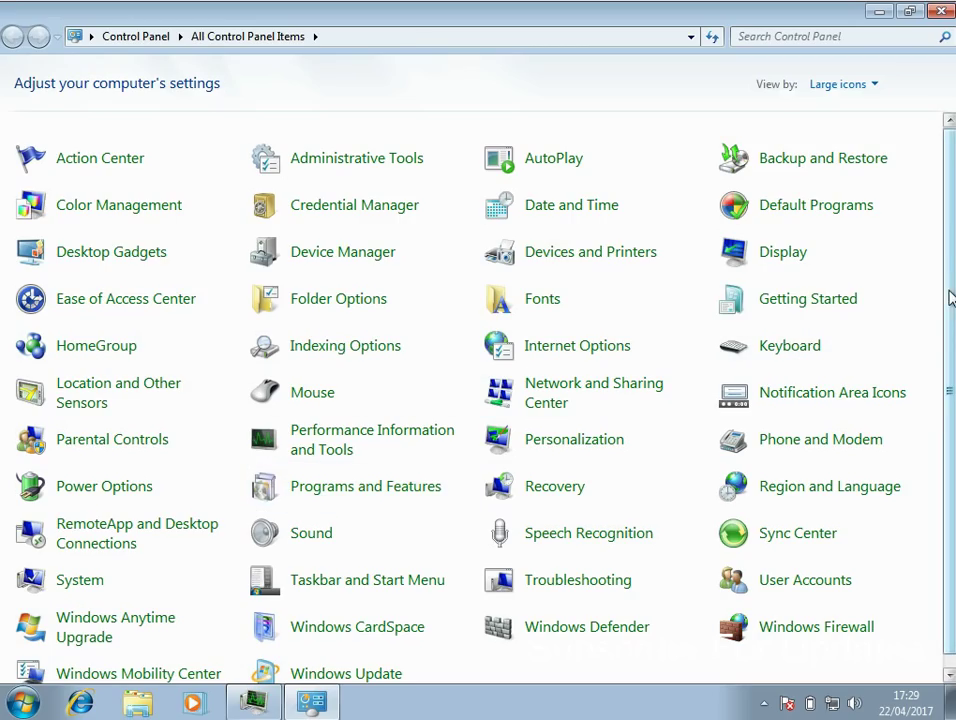
scroll(950, 298, down, 1)
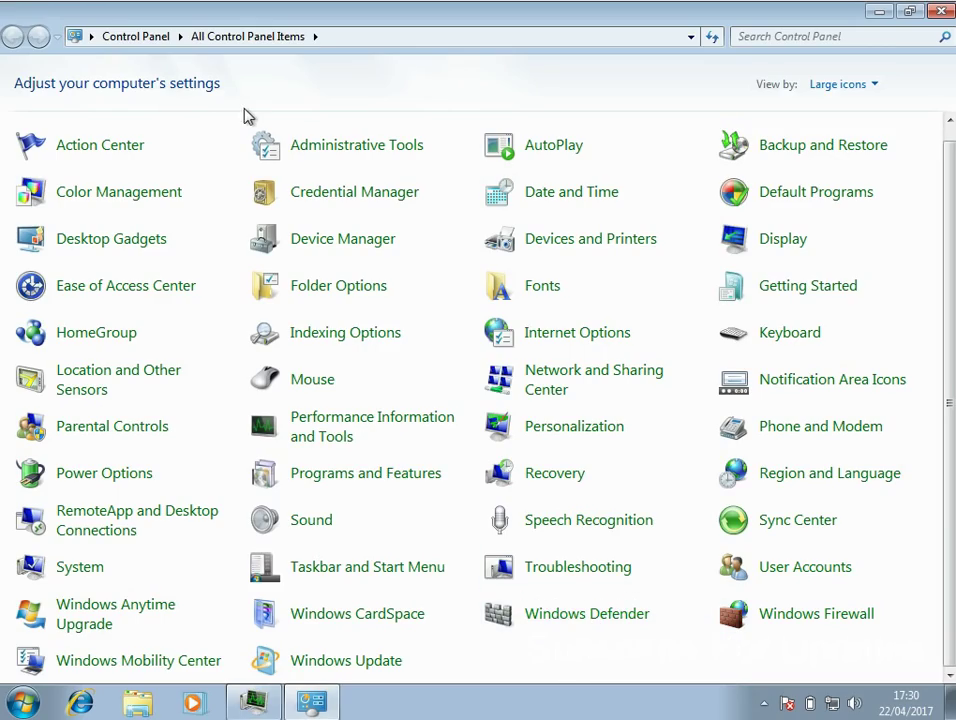
click(571, 622)
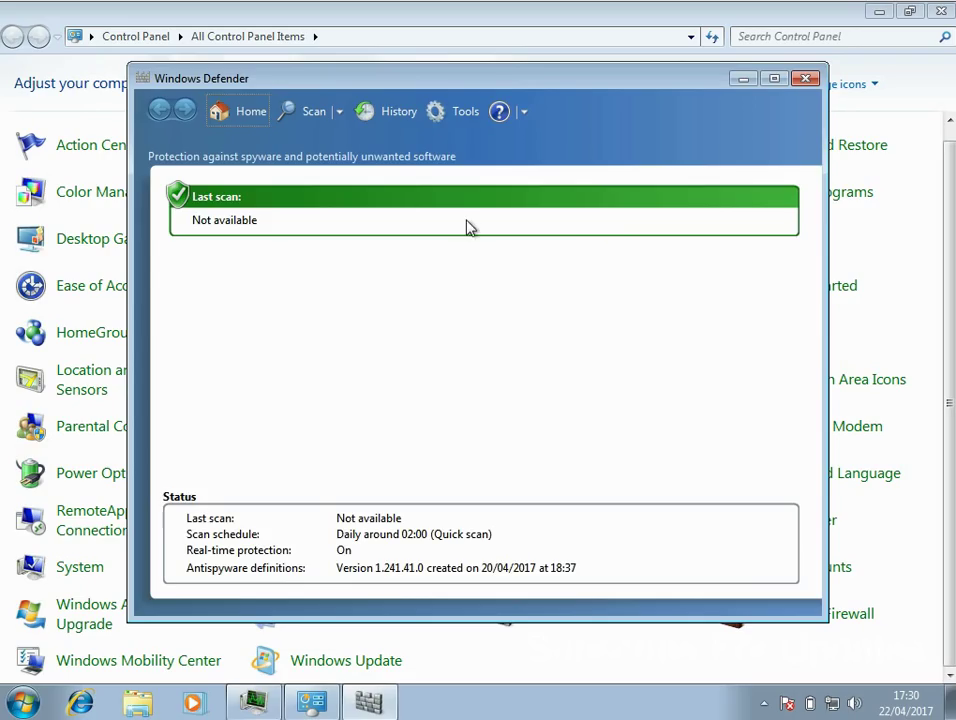
Turn off Windows Defender by disabling "Use this program" in its Administrator options, save the change and close the Control Panel
click(466, 112)
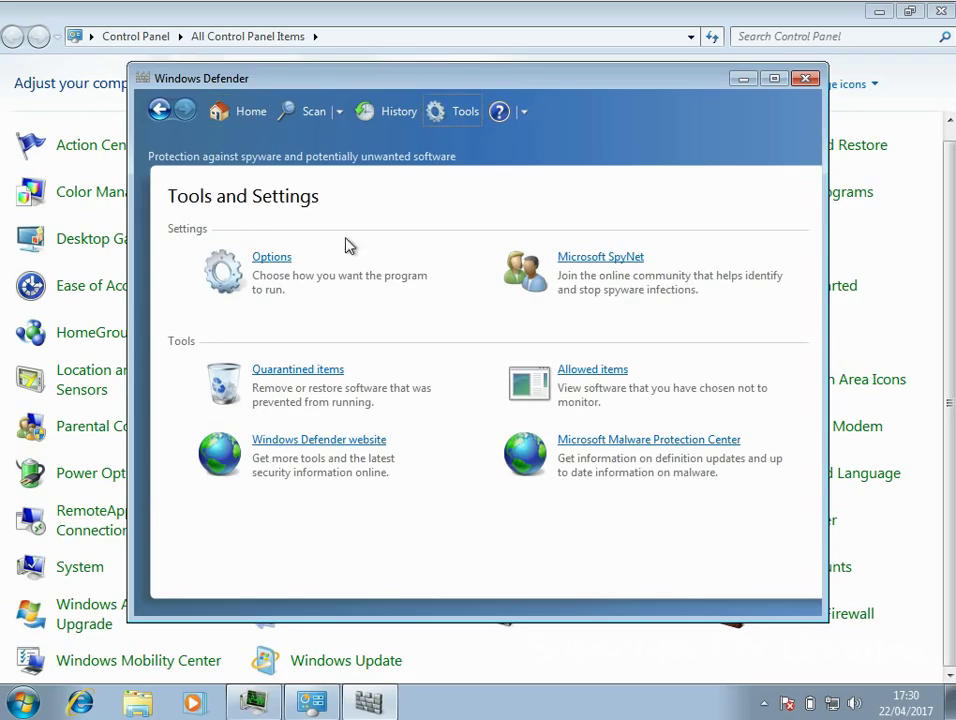
click(284, 259)
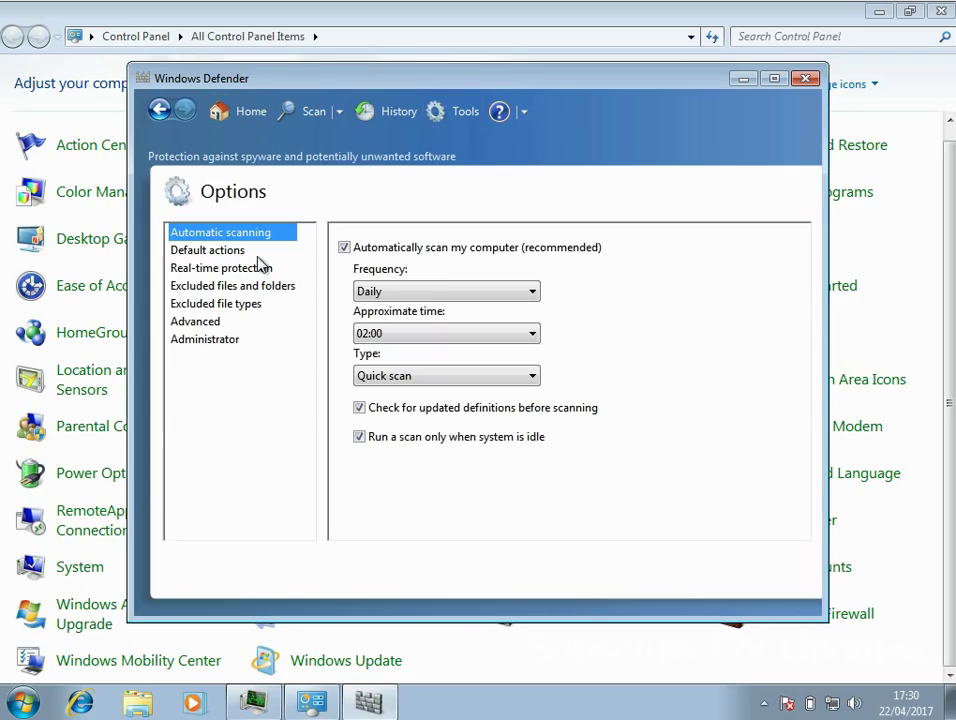
click(231, 343)
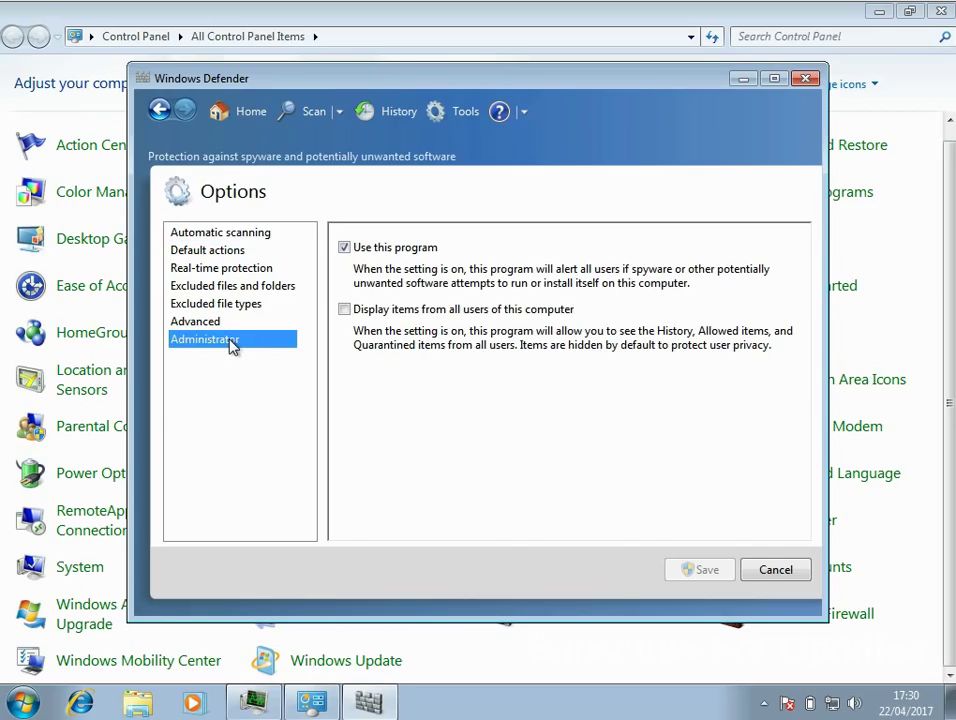
click(356, 249)
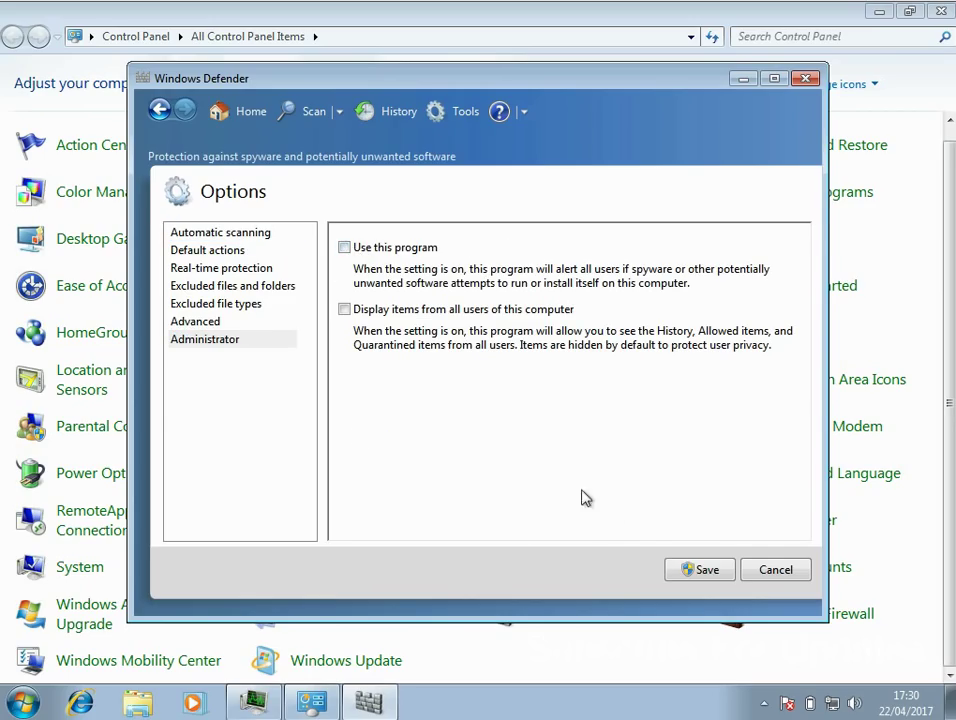
click(702, 569)
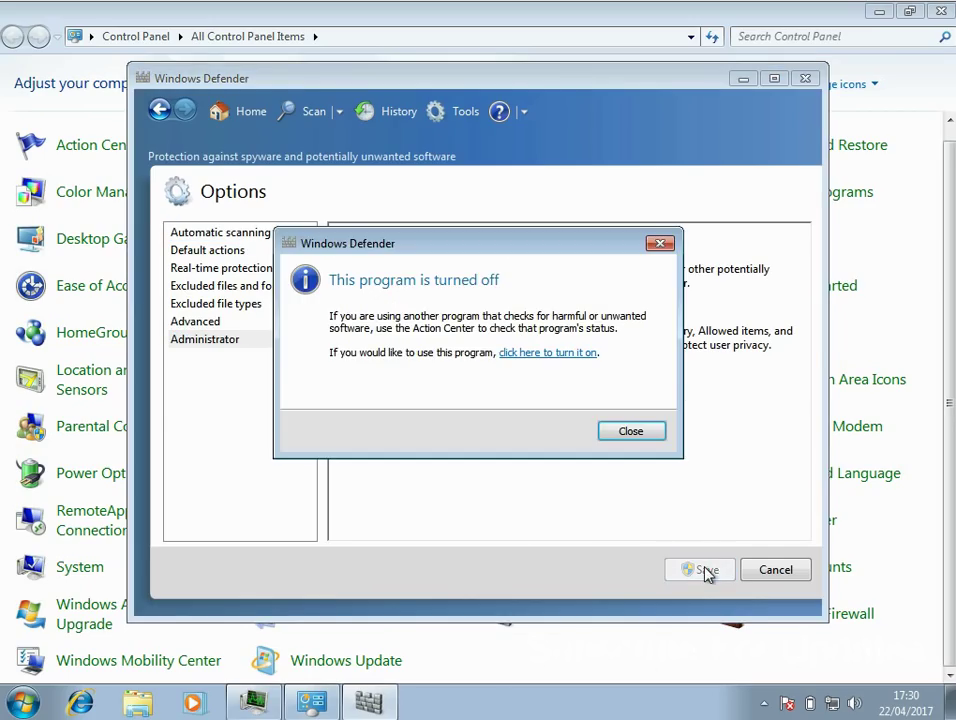
click(617, 432)
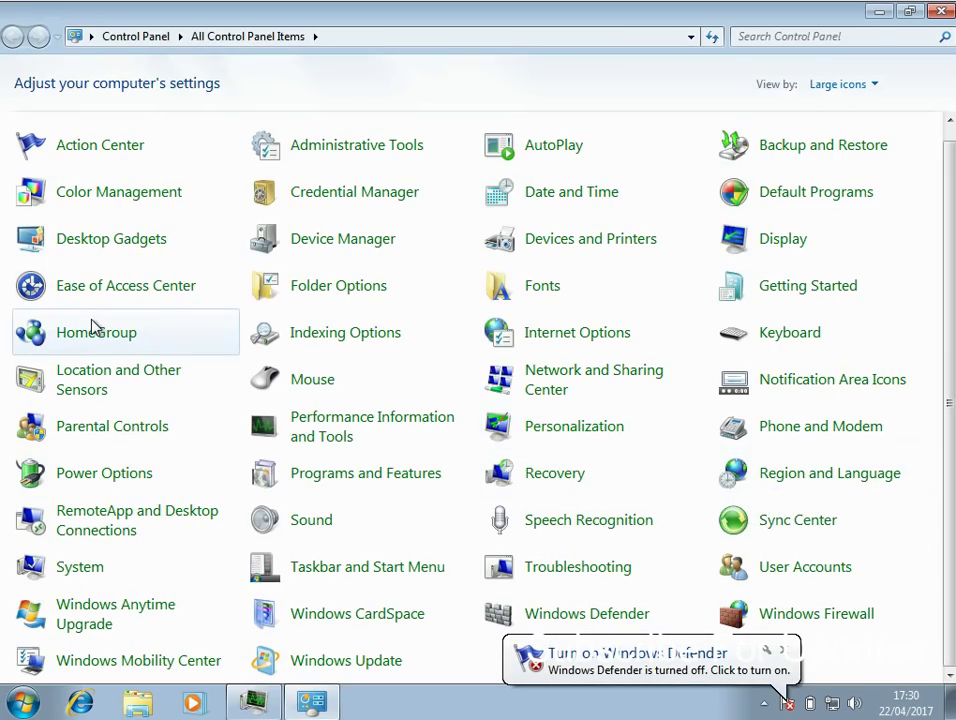
click(940, 12)
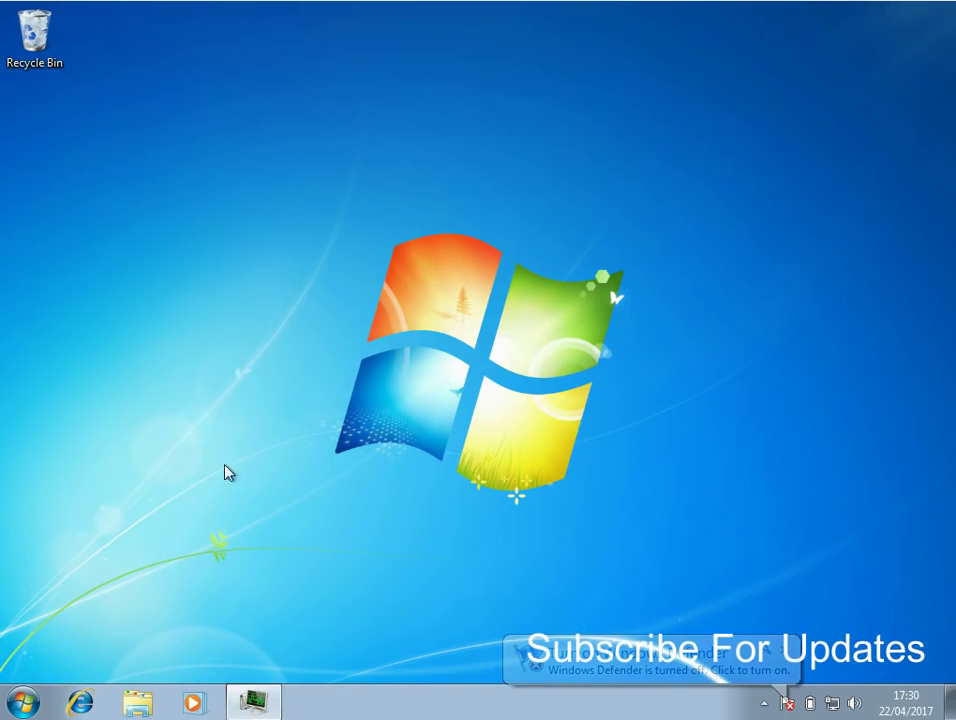
Search for services.msc and launch the Services console
click(25, 702)
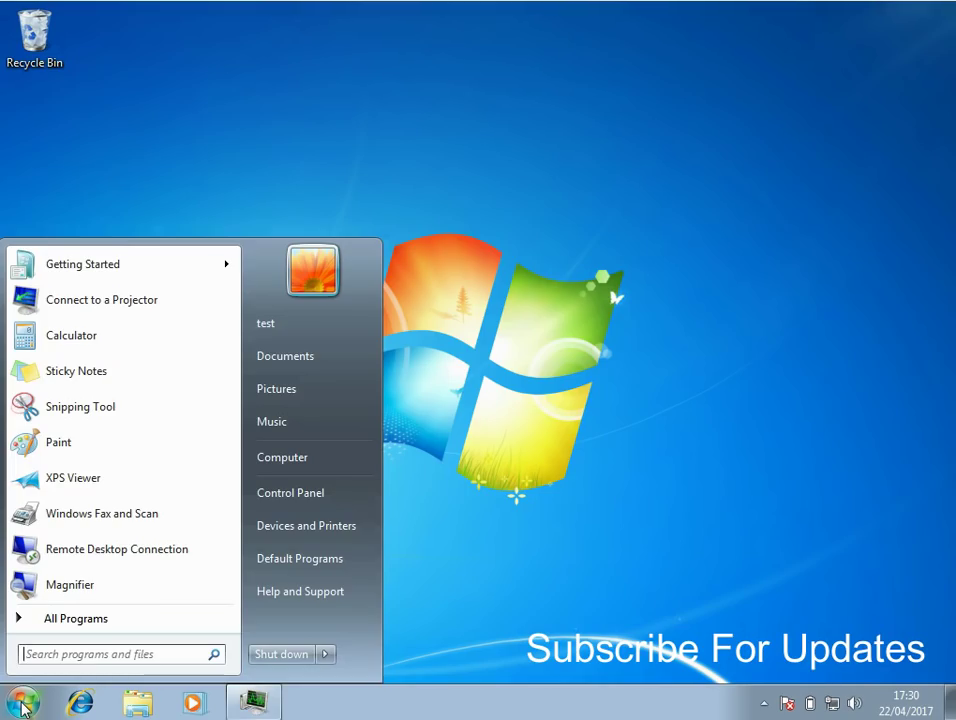
text(ser)
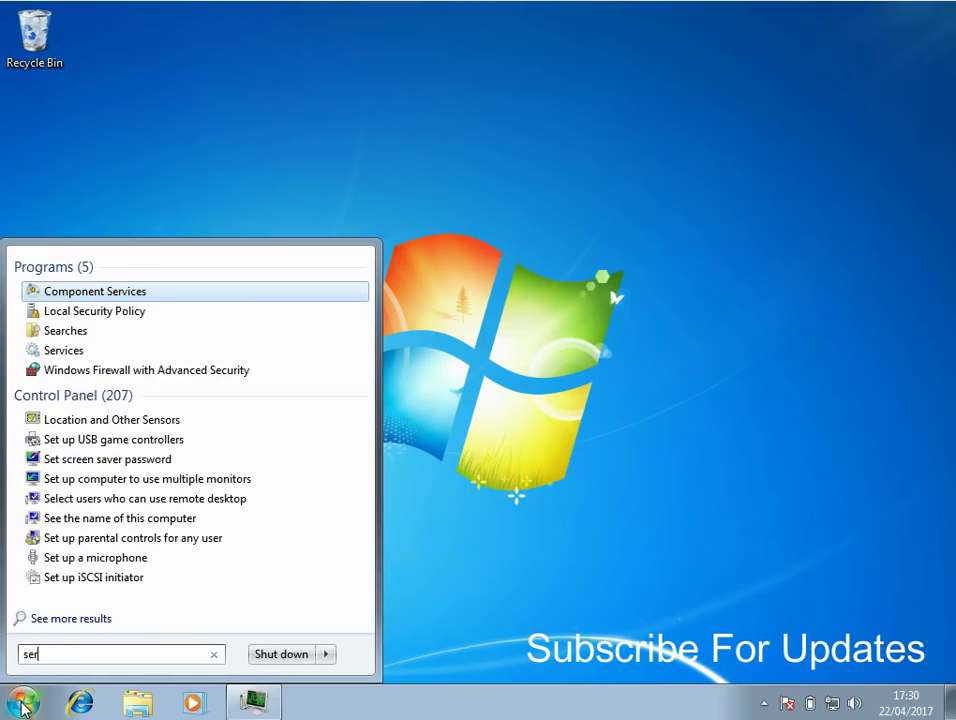
text(vices)
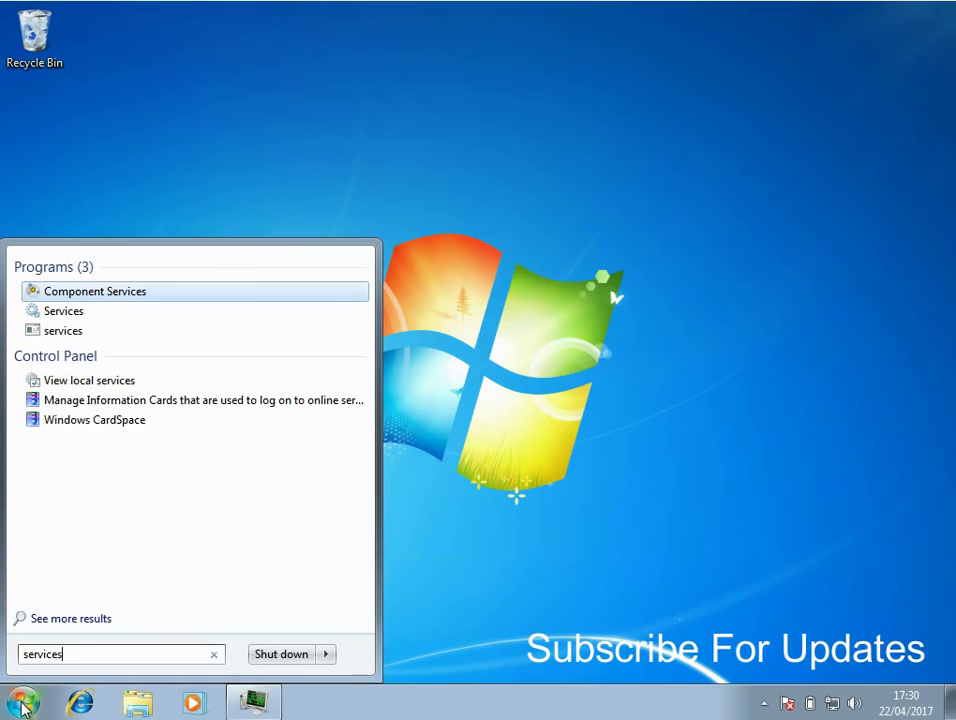
text(.msc)
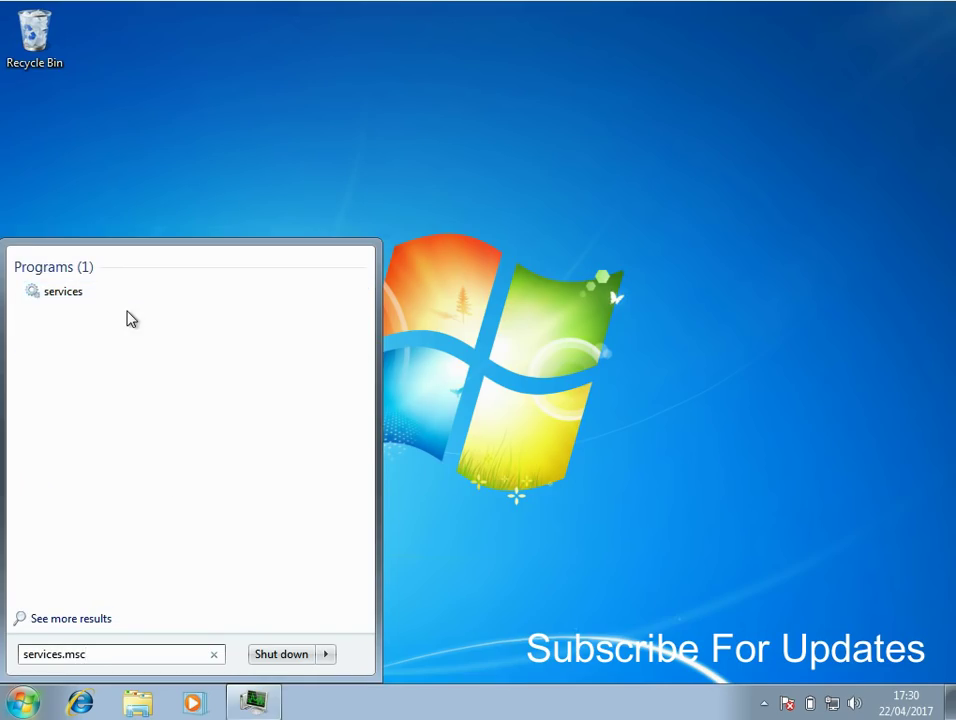
click(62, 295)
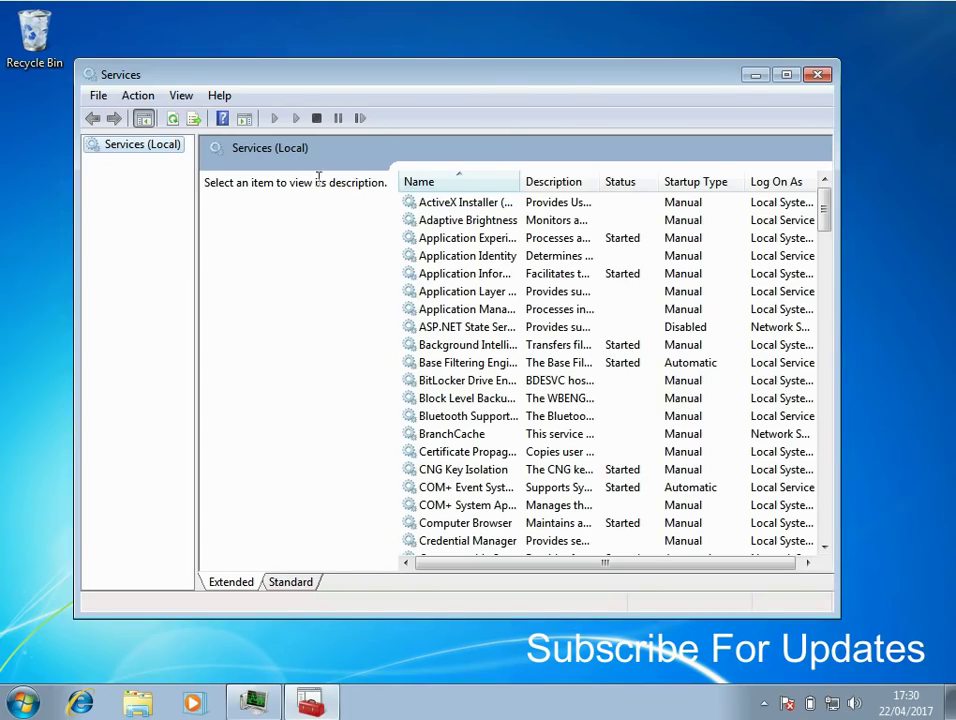
Display the services list maximised in Standard view with the Name column wide enough for full service names
click(786, 76)
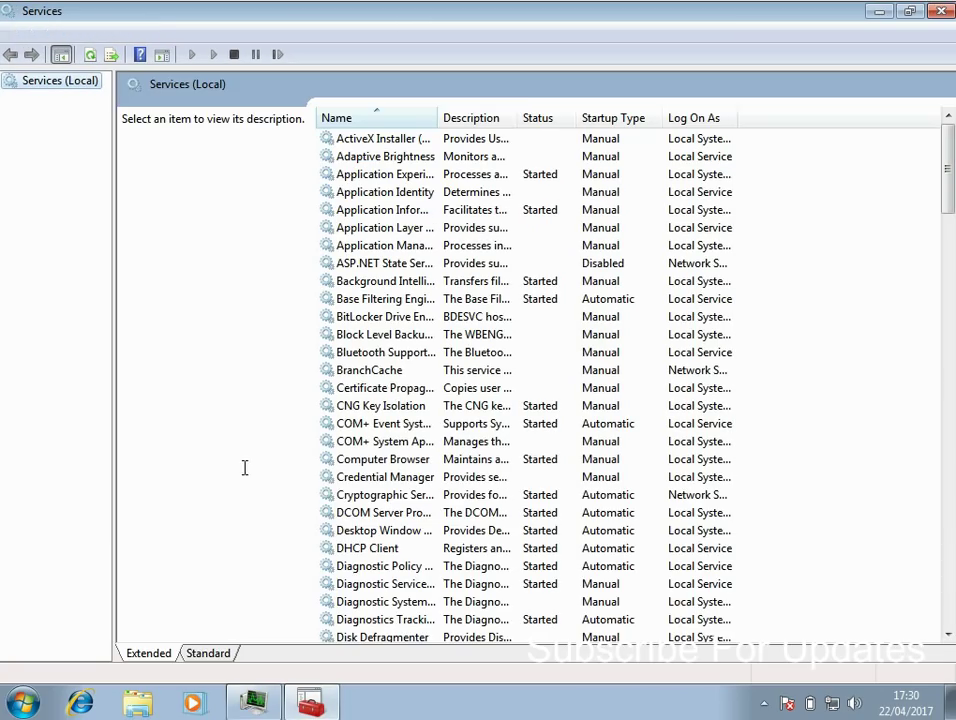
click(205, 656)
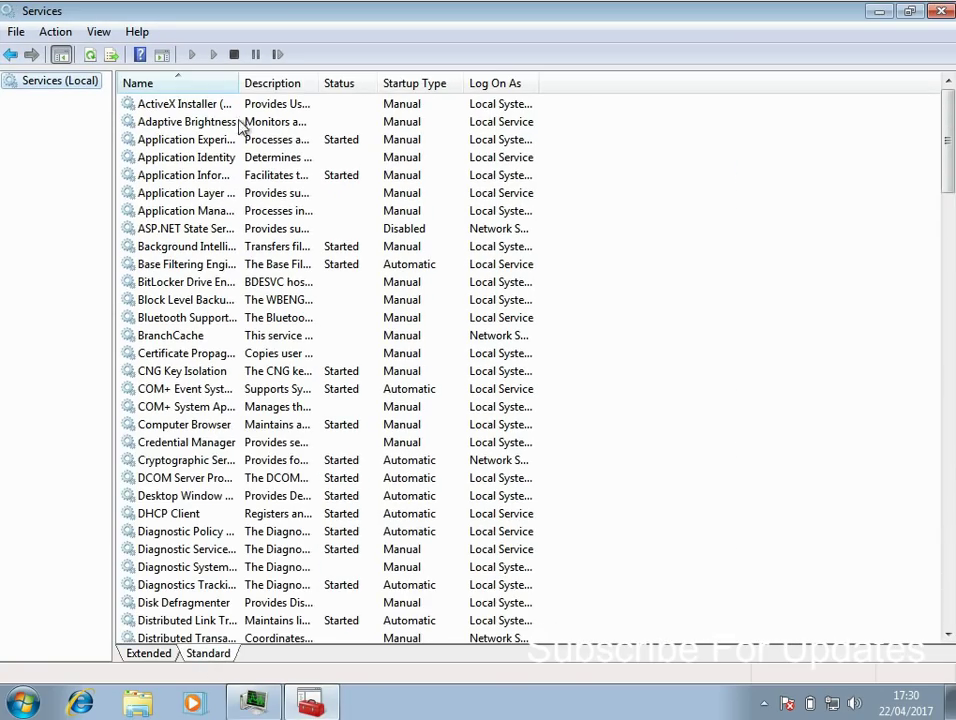
drag(243, 83, 428, 84)
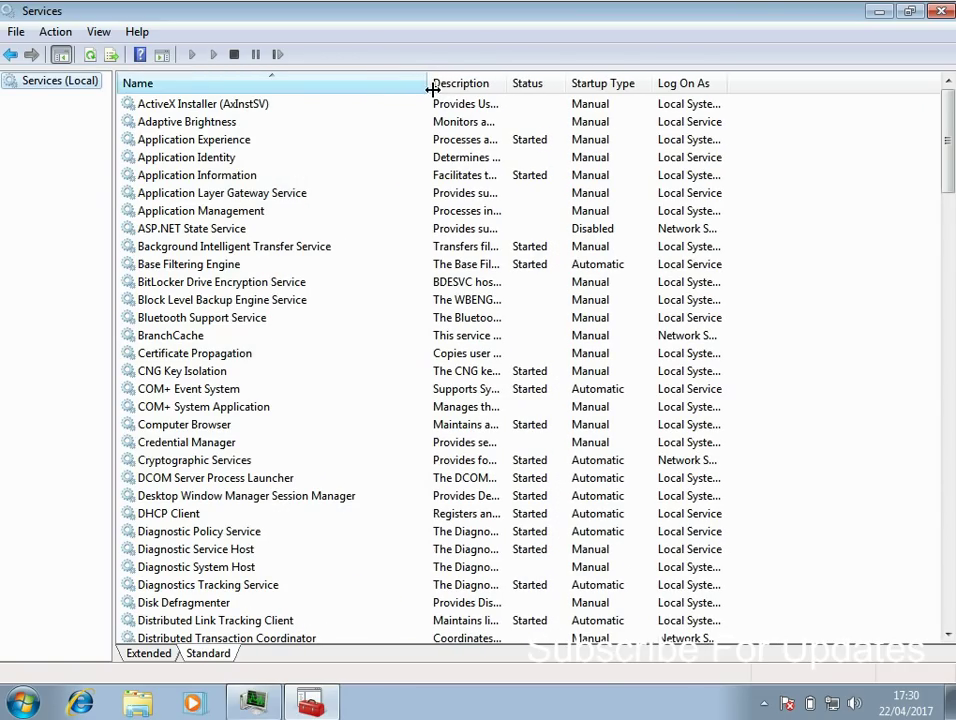
Examine the status and startup type of the services from Application Experience to COM+ Event System
click(316, 157)
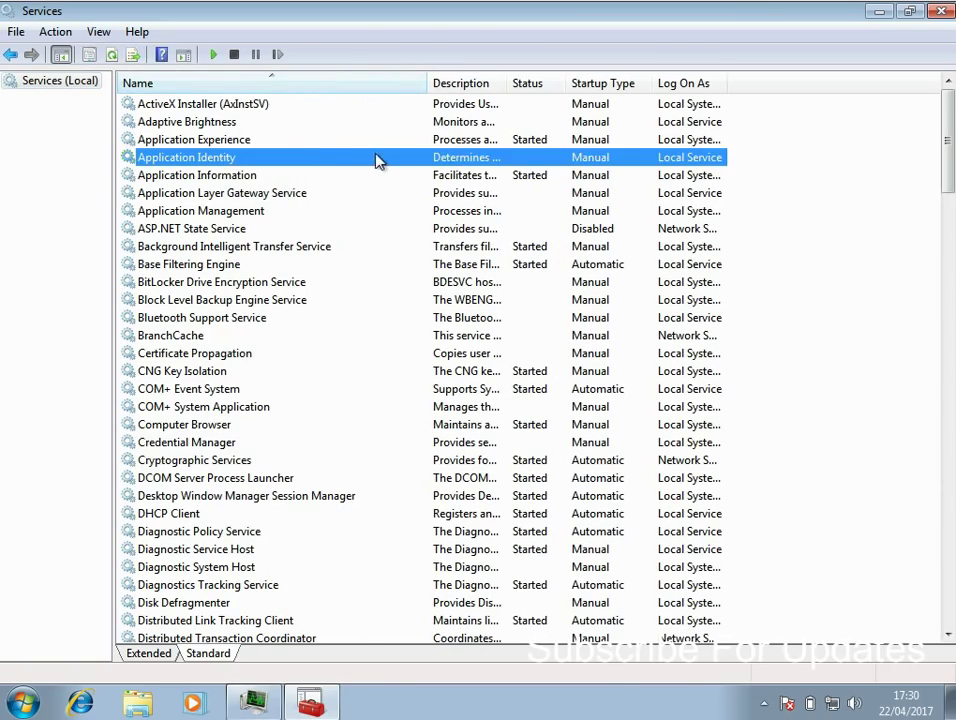
click(543, 140)
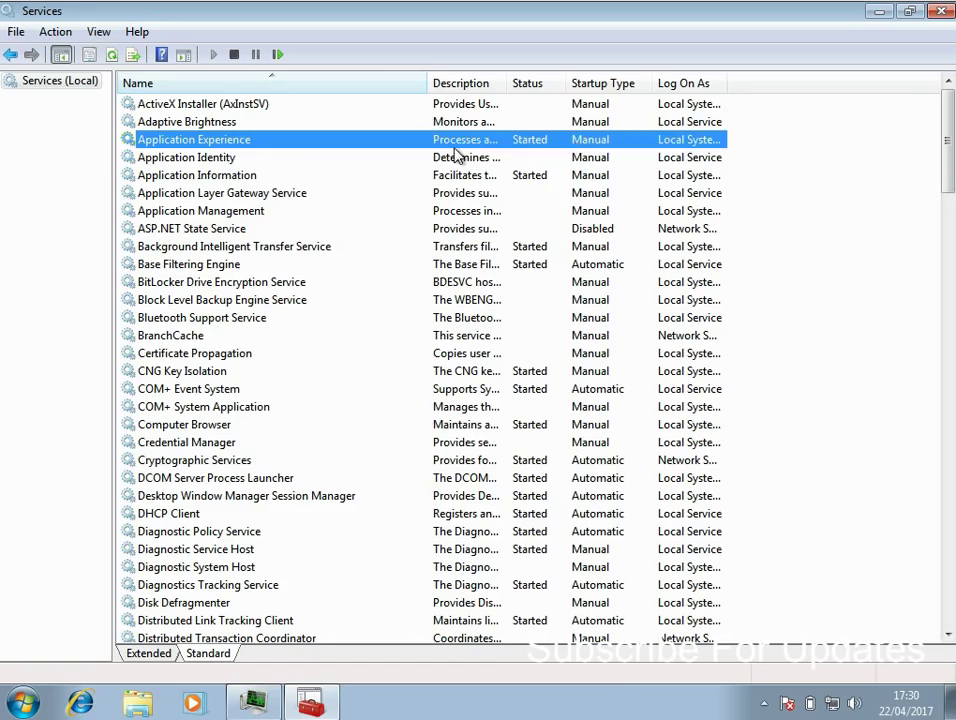
click(258, 176)
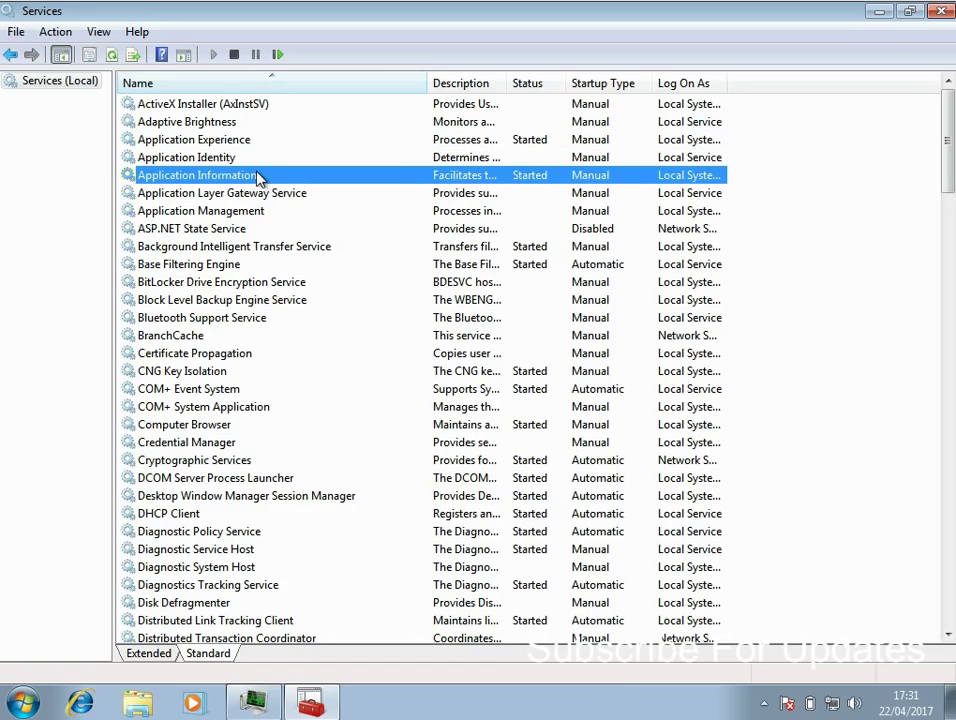
click(339, 253)
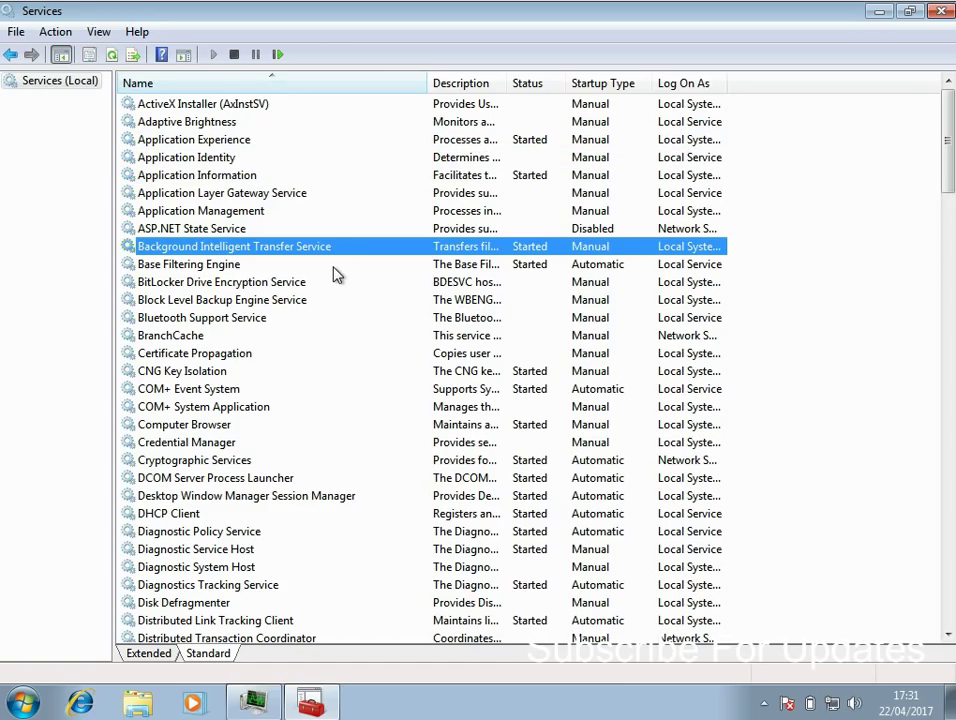
click(334, 266)
click(311, 356)
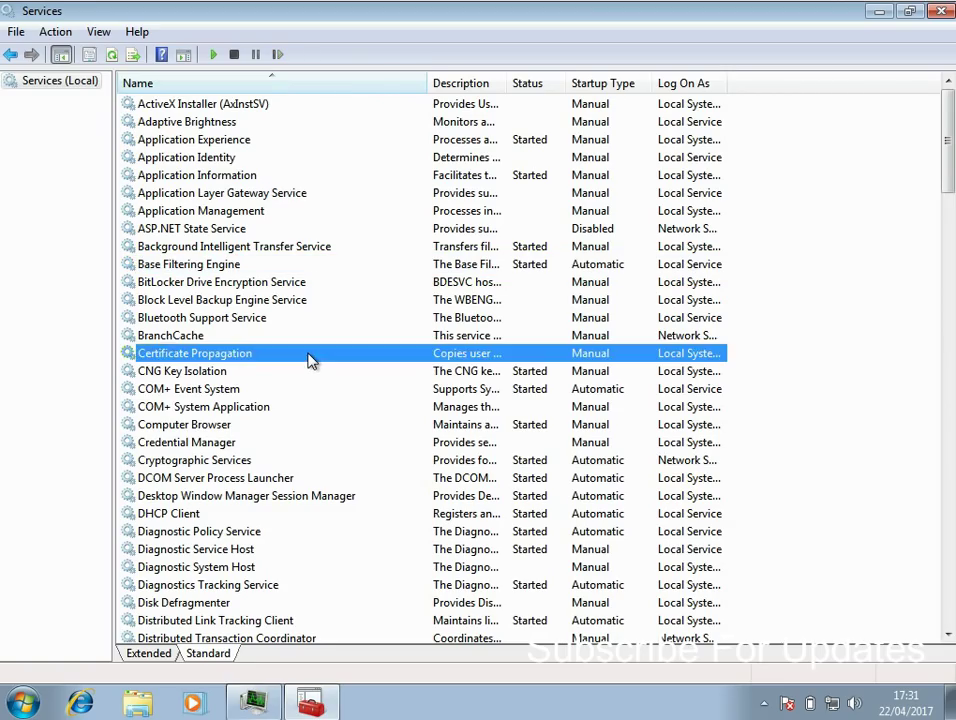
click(301, 373)
click(301, 389)
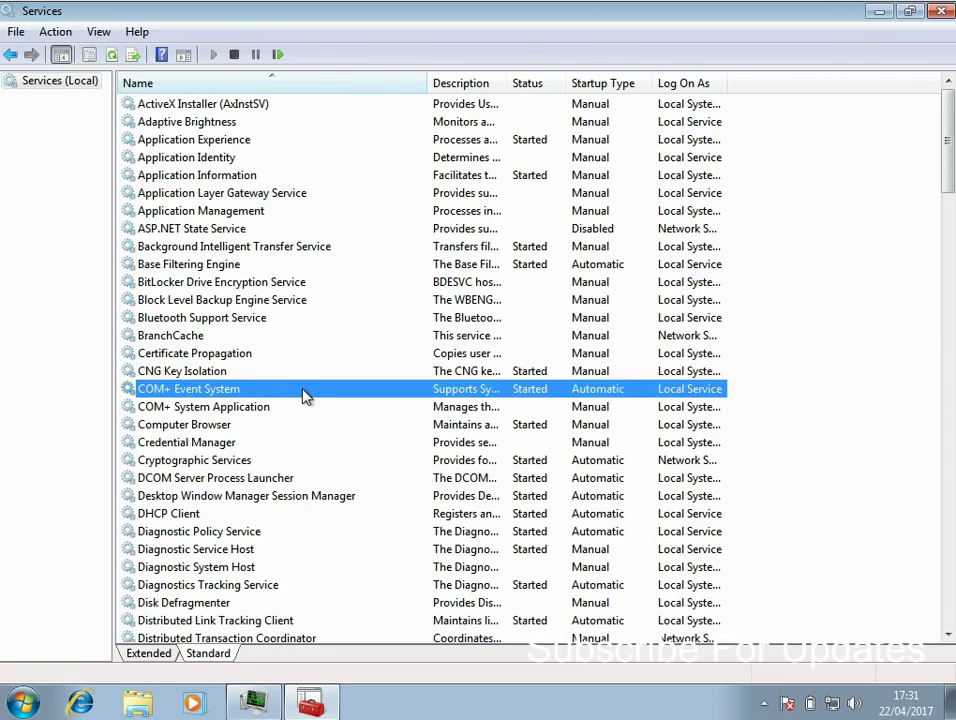
Read the Computer Browser service's description, set its startup type to Disabled and save the change
click(322, 428)
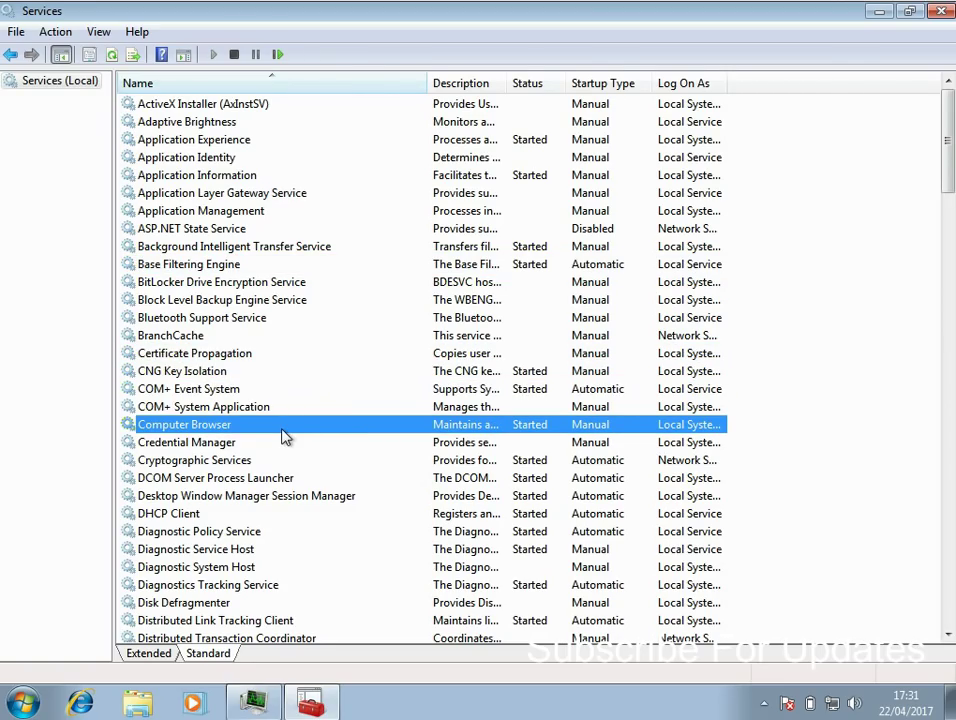
double_click(283, 436)
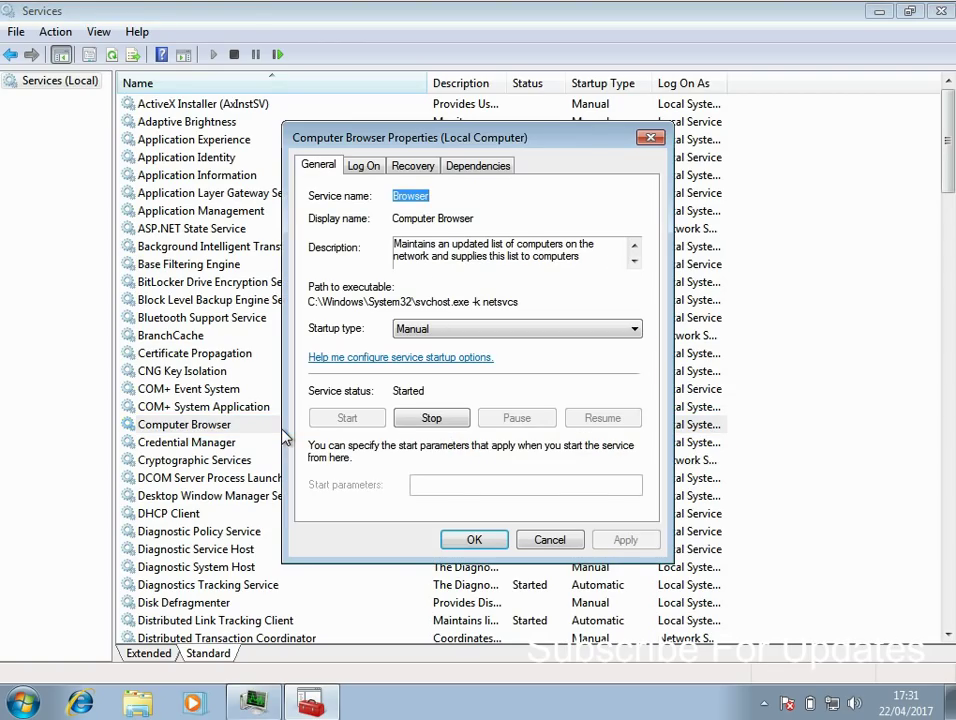
click(424, 244)
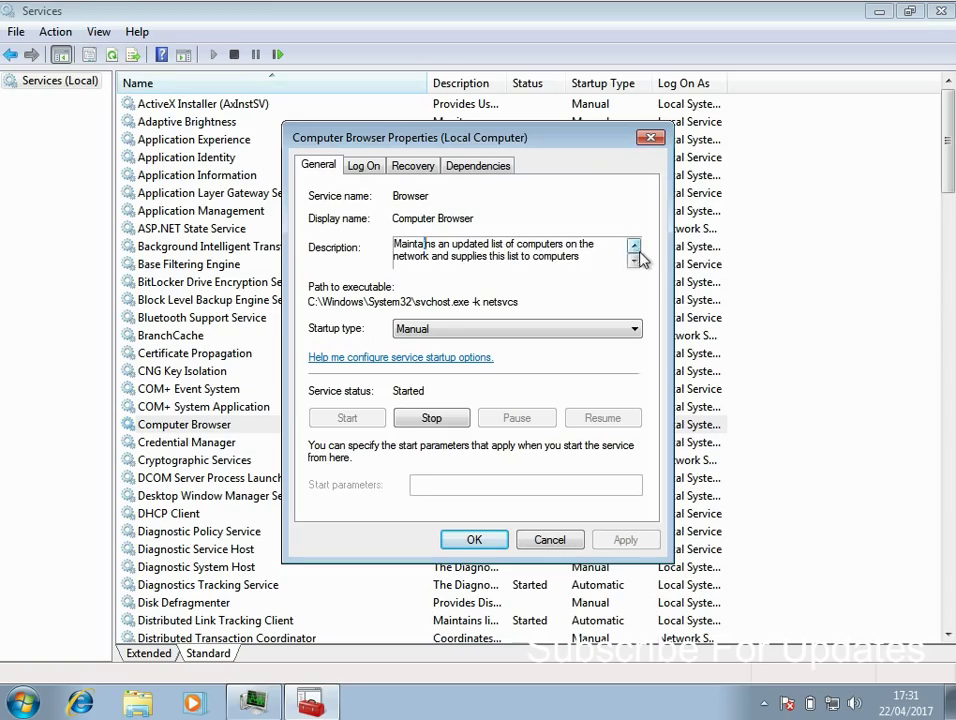
scroll(633, 255, down, 2)
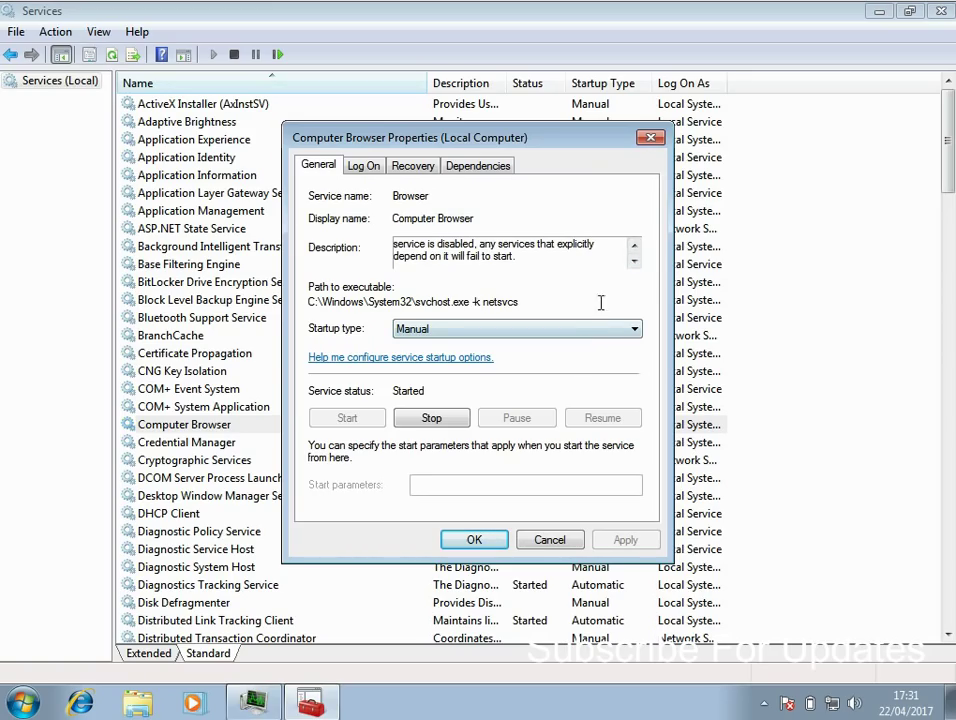
click(636, 248)
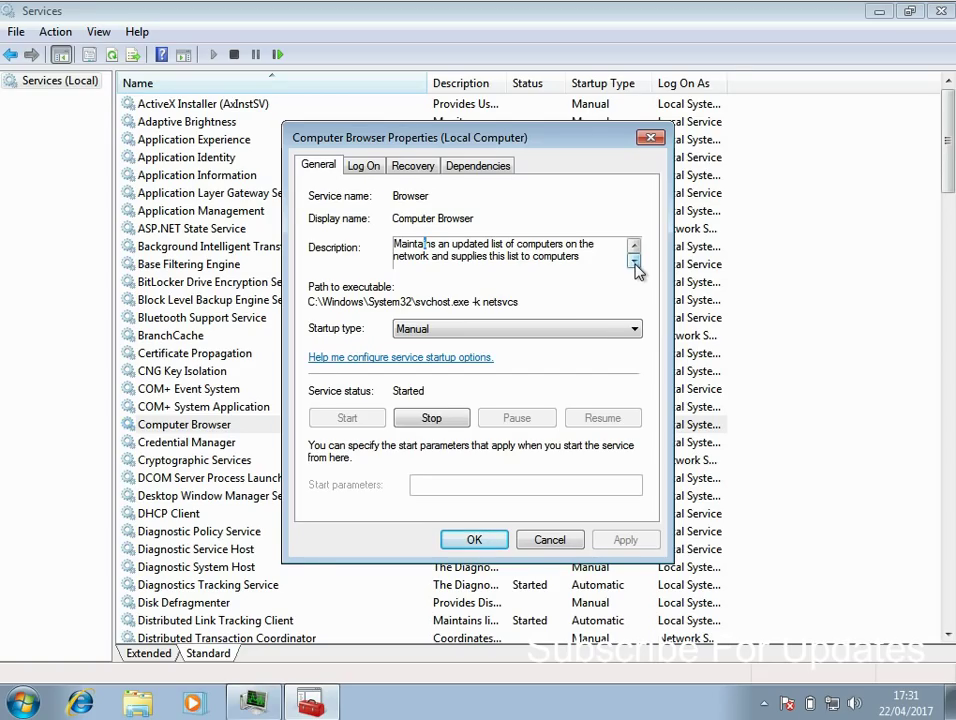
click(610, 329)
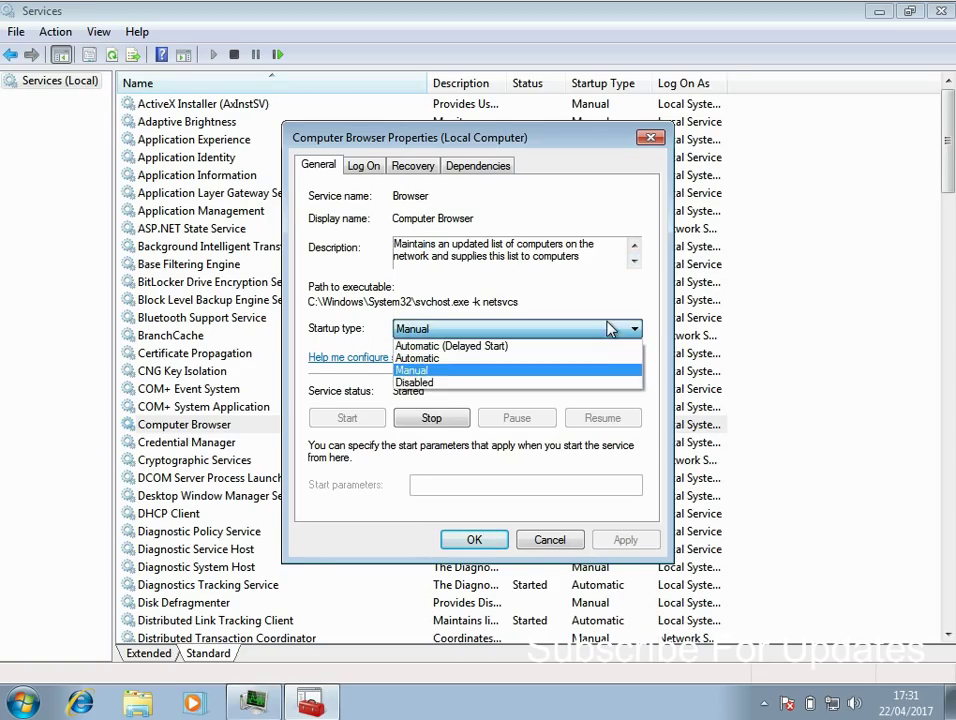
click(580, 383)
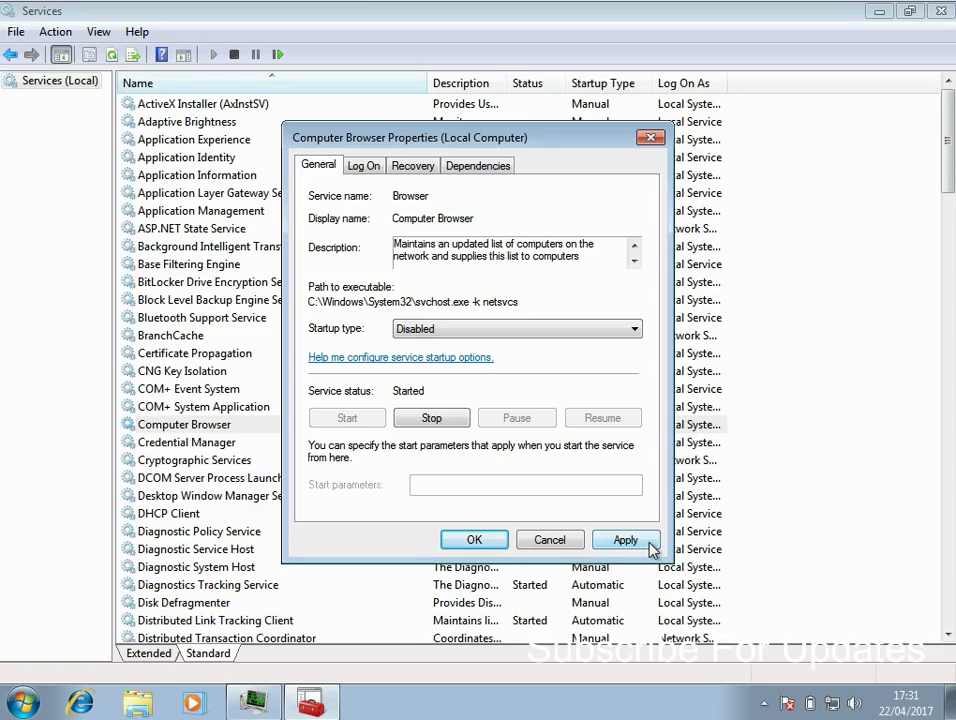
click(625, 540)
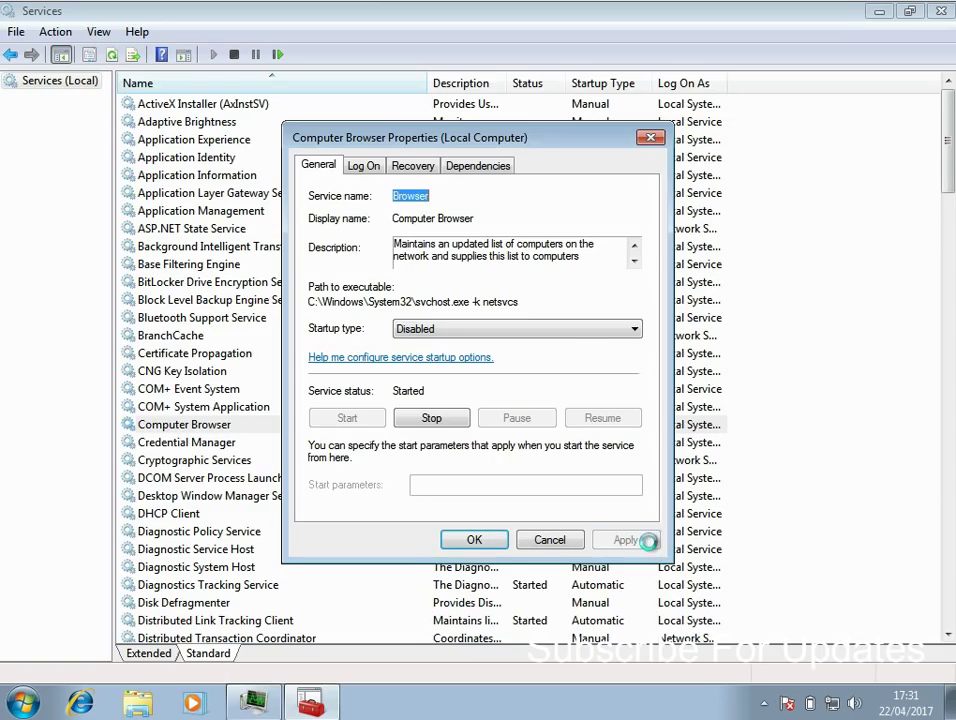
click(475, 540)
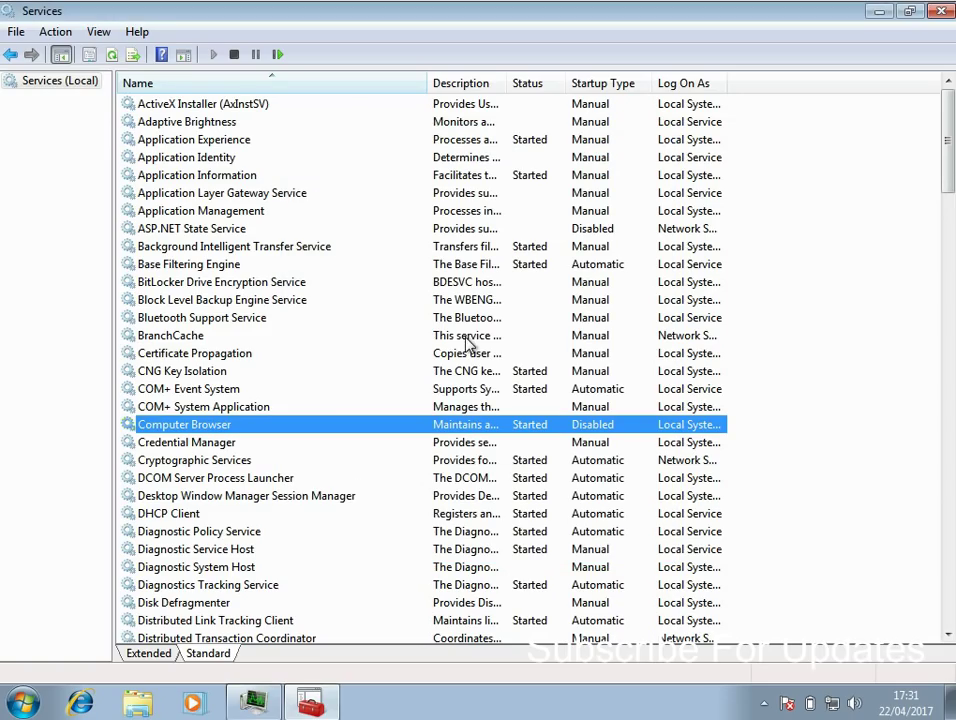
Review the status and startup type of the other services, from Background Intelligent Transfer Service down to the Net.Tcp entries
click(470, 460)
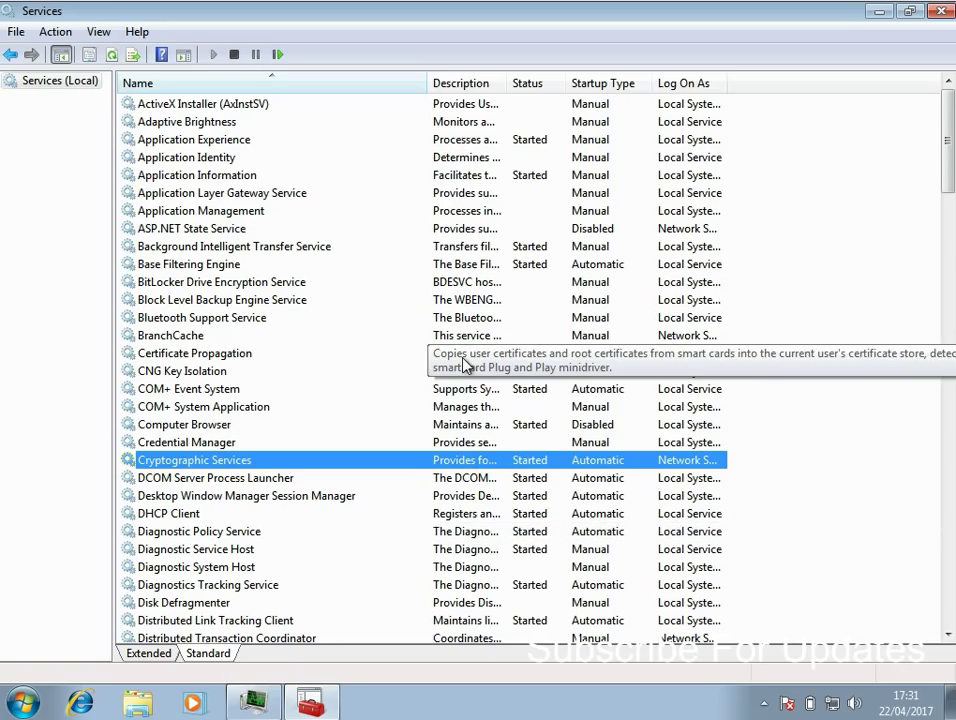
click(325, 252)
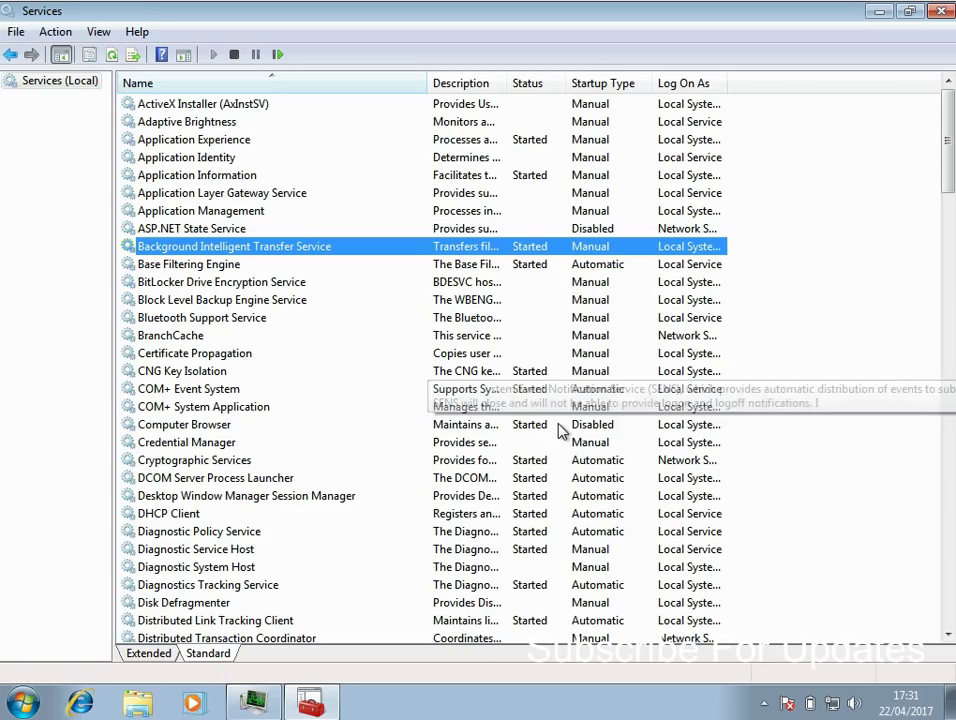
click(948, 466)
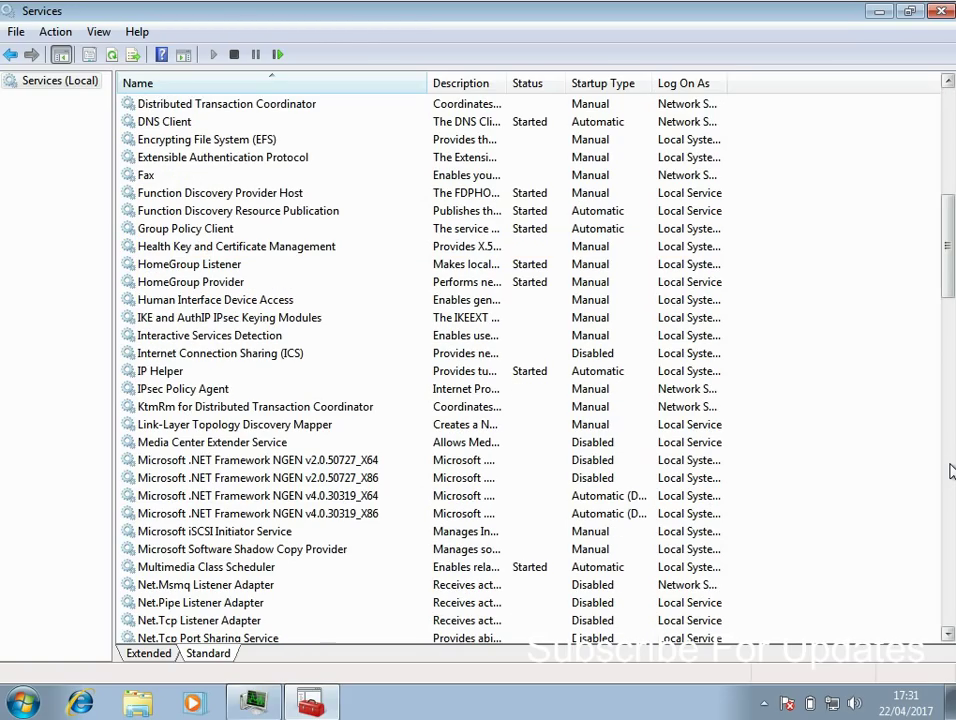
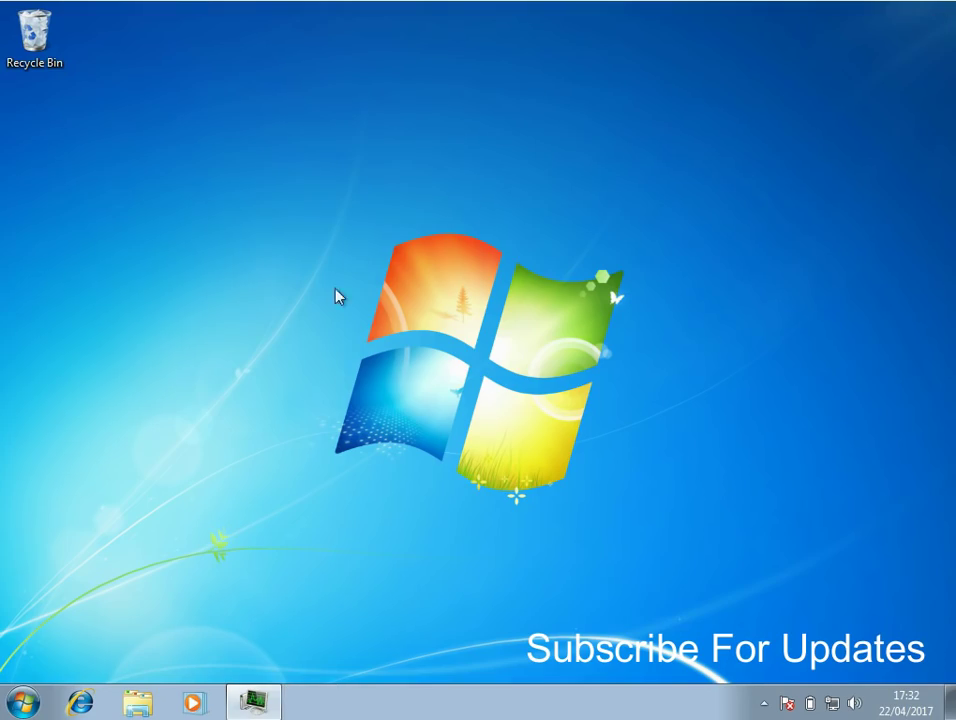
Open the properties of Local Disk (C:) from the Computer folder in Windows Explorer
click(139, 706)
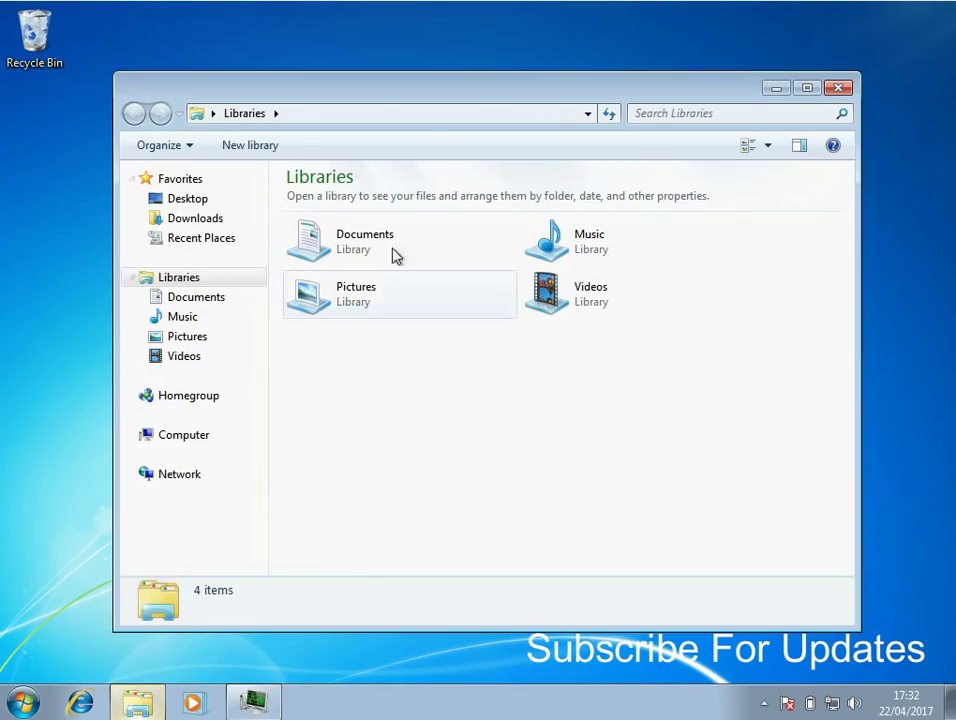
click(194, 446)
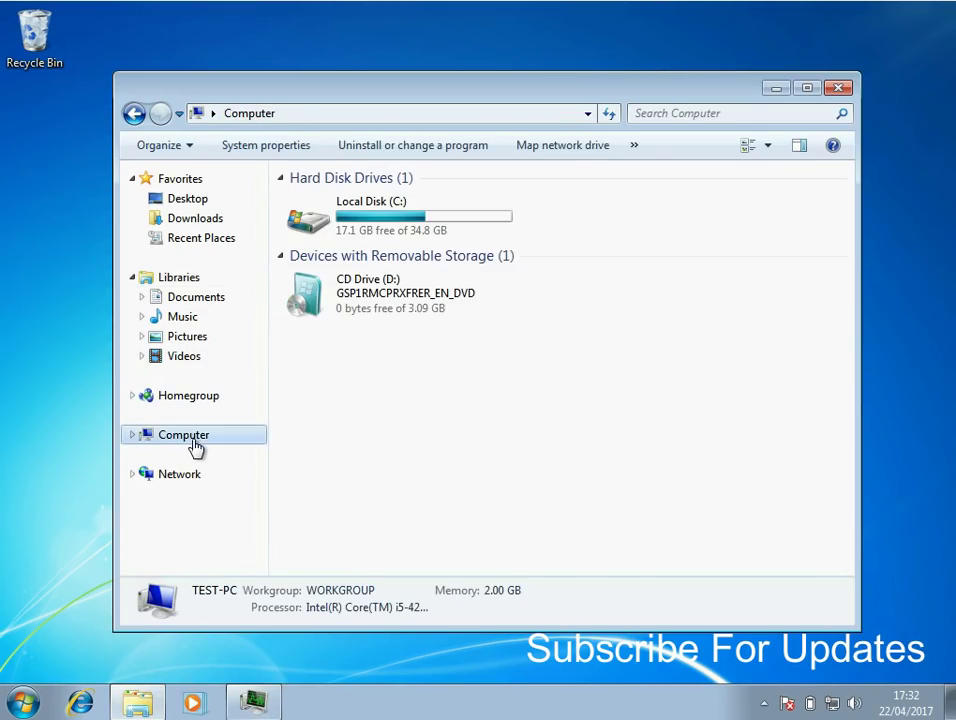
click(446, 214)
right_click(446, 215)
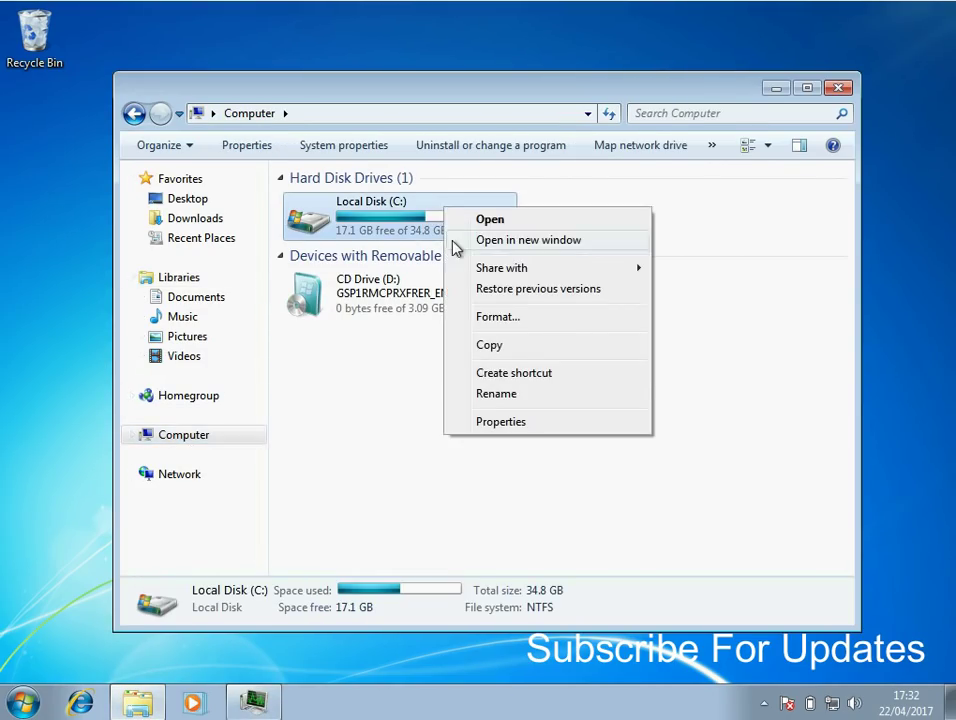
click(502, 422)
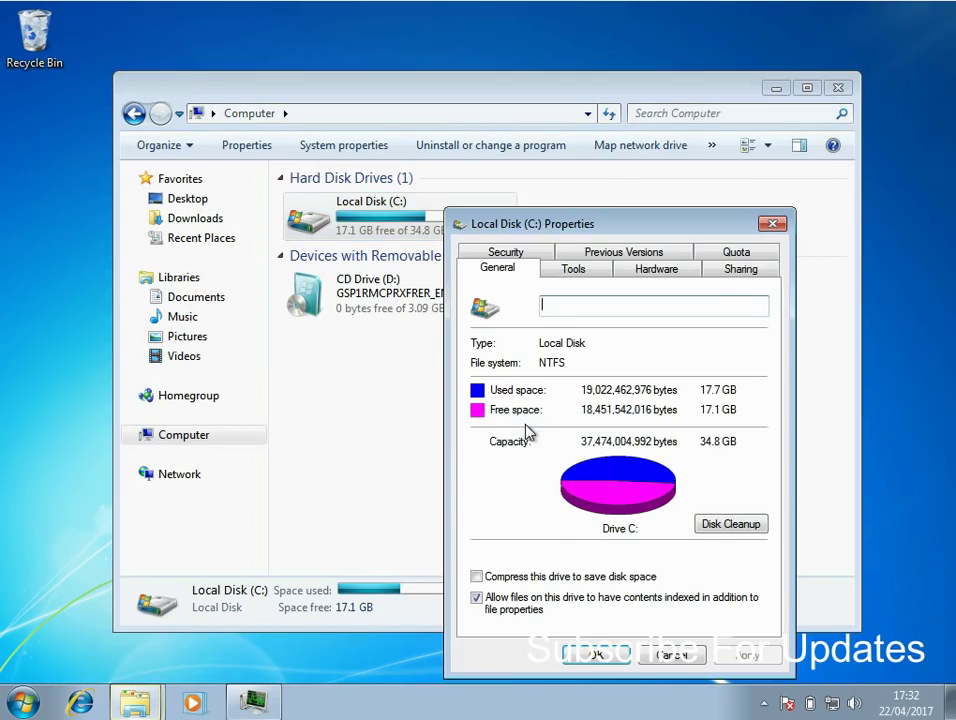
Disable content indexing for drive C:, subfolders and files as administrator, ignoring all errors, and stop the processing before closing the properties
click(518, 611)
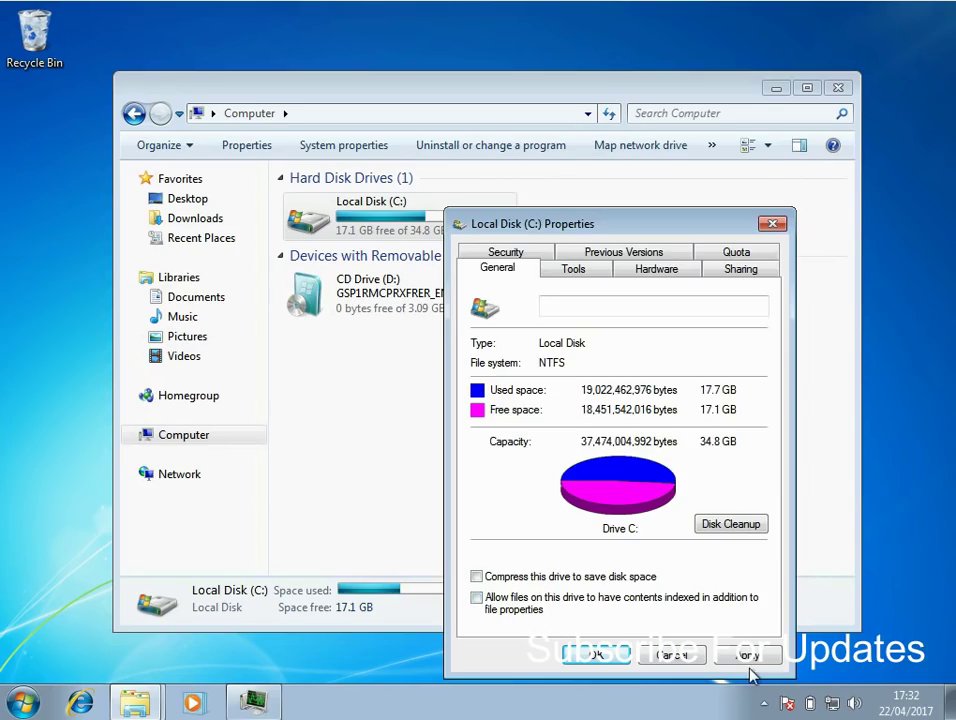
click(766, 660)
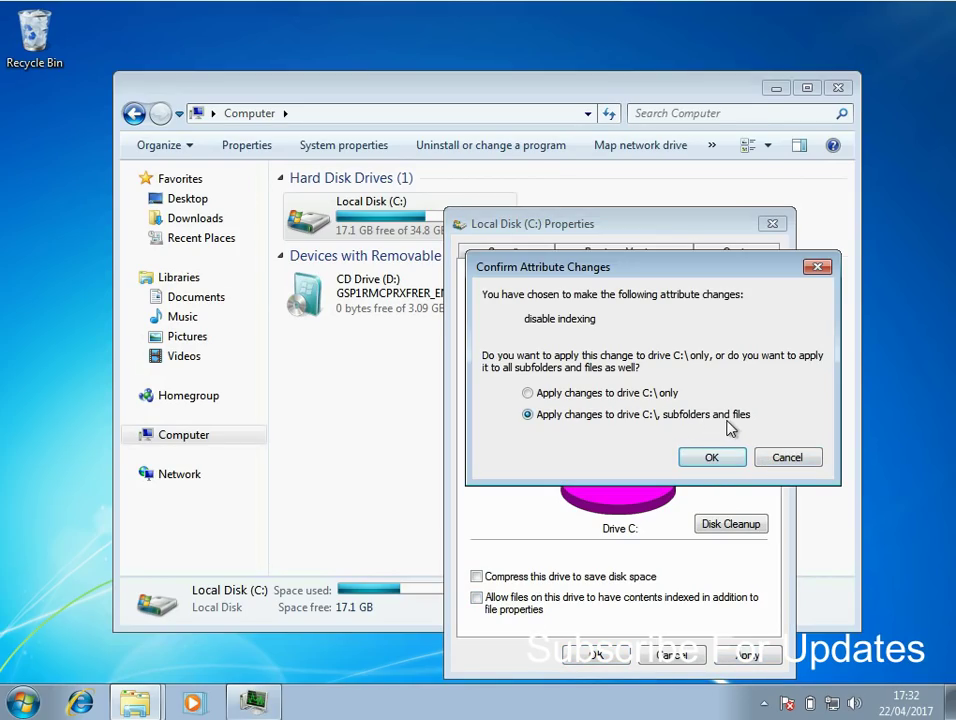
click(726, 459)
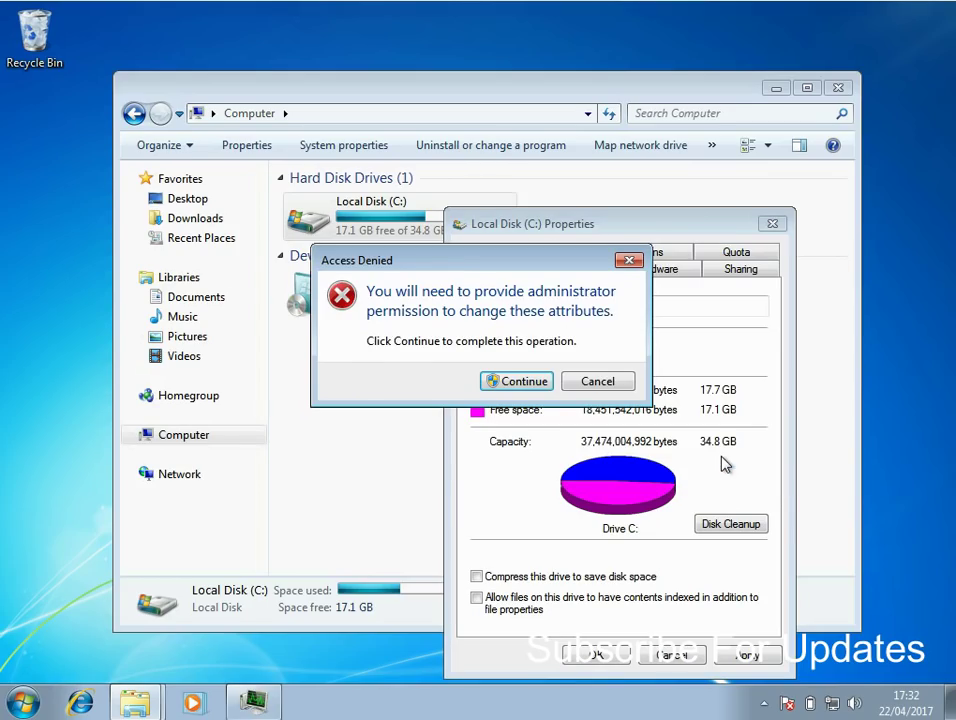
click(519, 385)
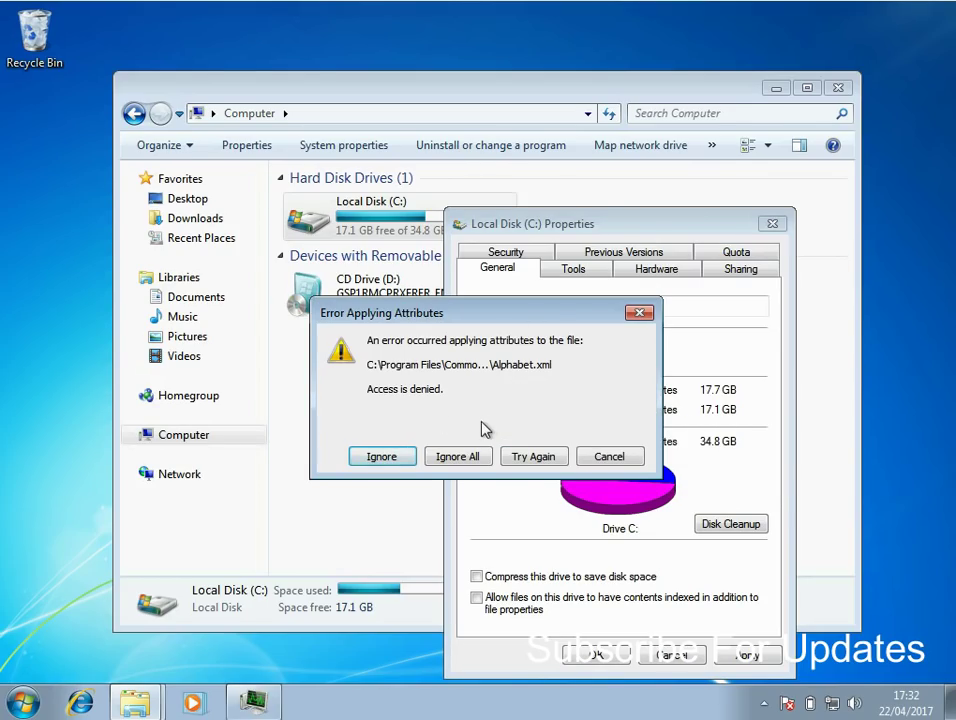
click(458, 459)
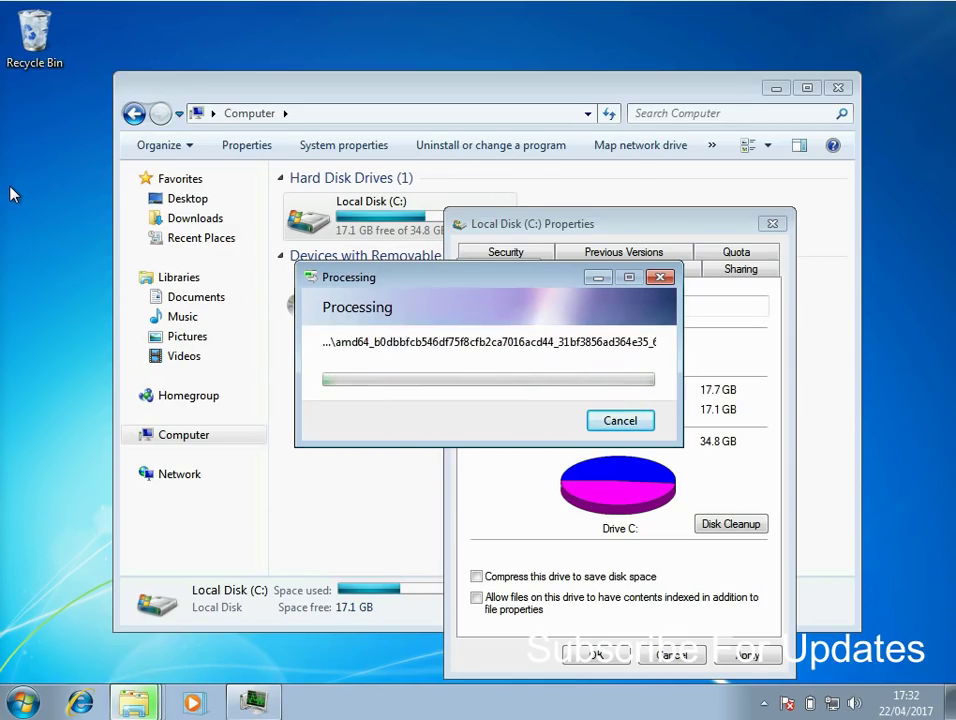
click(600, 424)
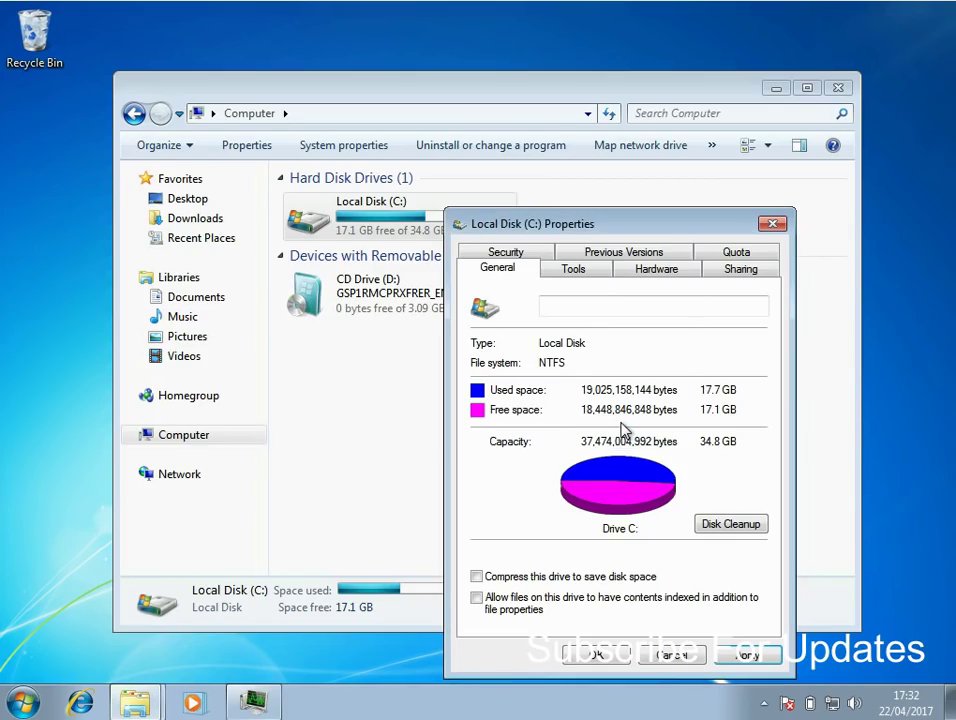
click(773, 224)
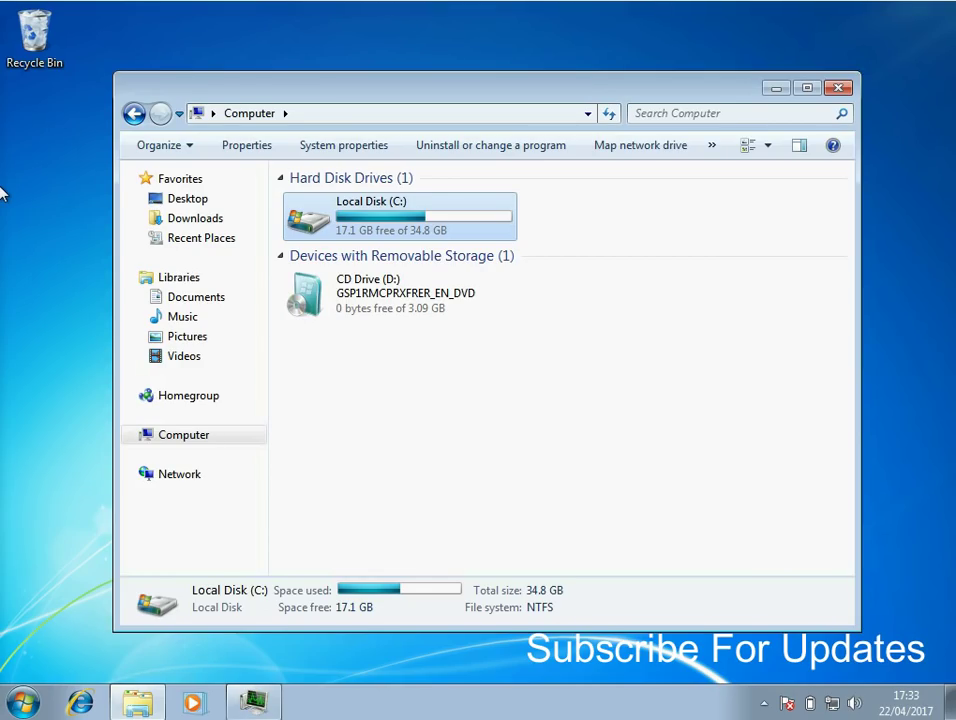
Search the Control Panel for "performa" and open Performance Information and Tools
click(22, 703)
click(255, 494)
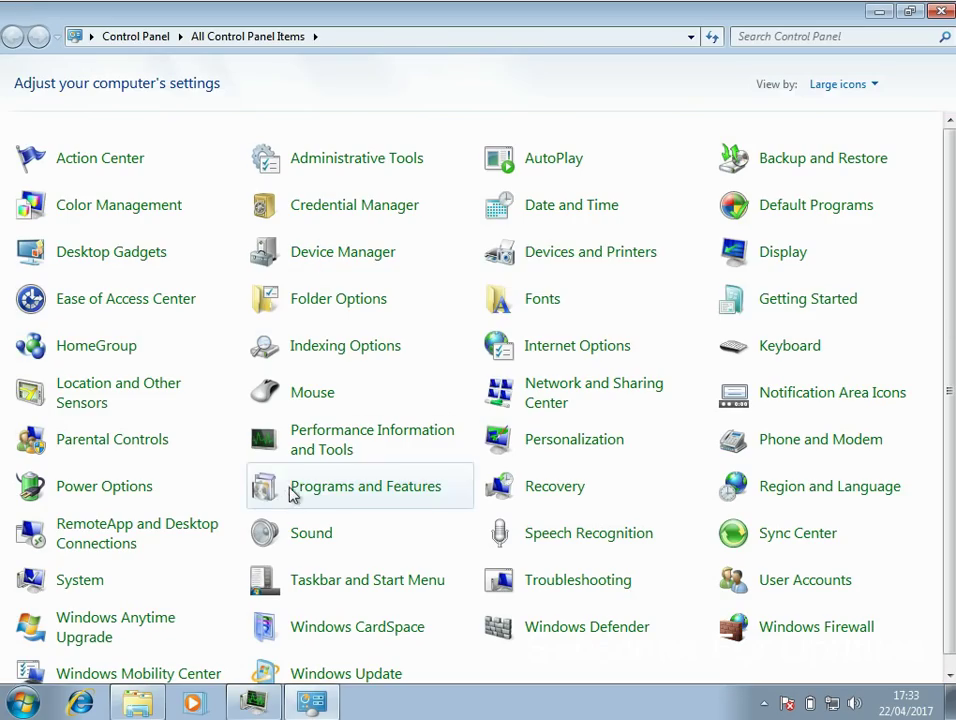
click(841, 33)
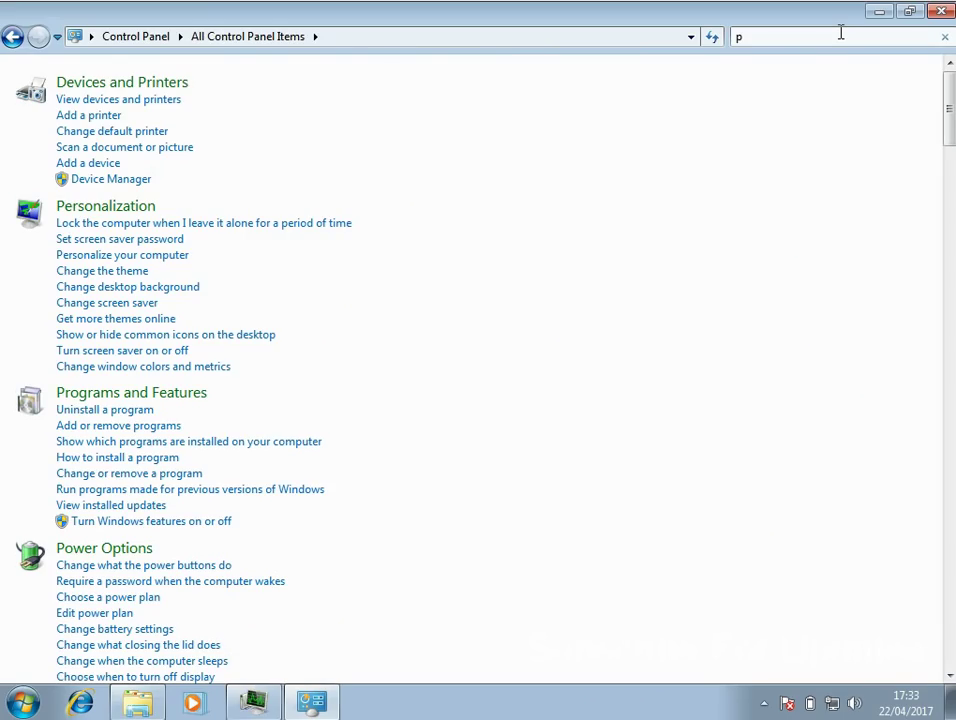
text(performa)
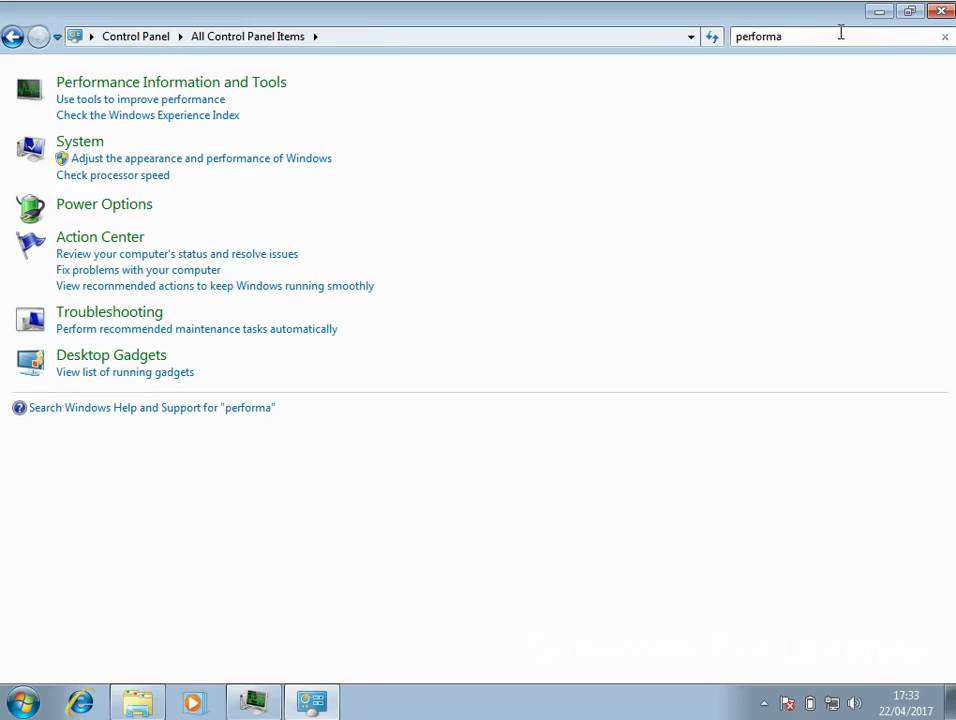
click(269, 88)
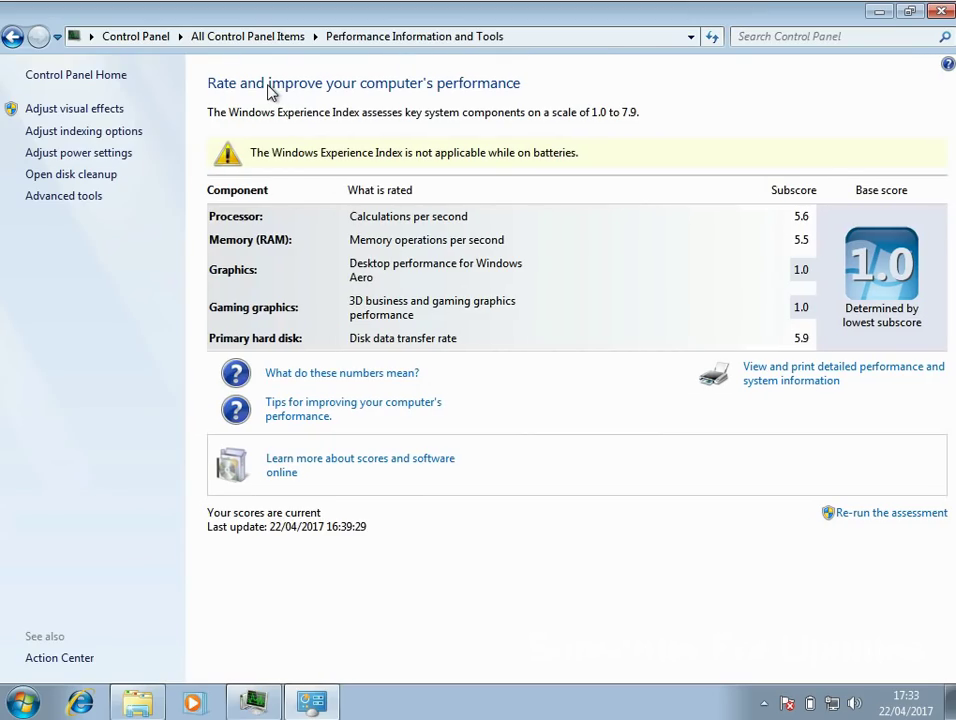
Set the Windows visual effects to "Adjust for best performance", save the change and close the open windows
click(96, 118)
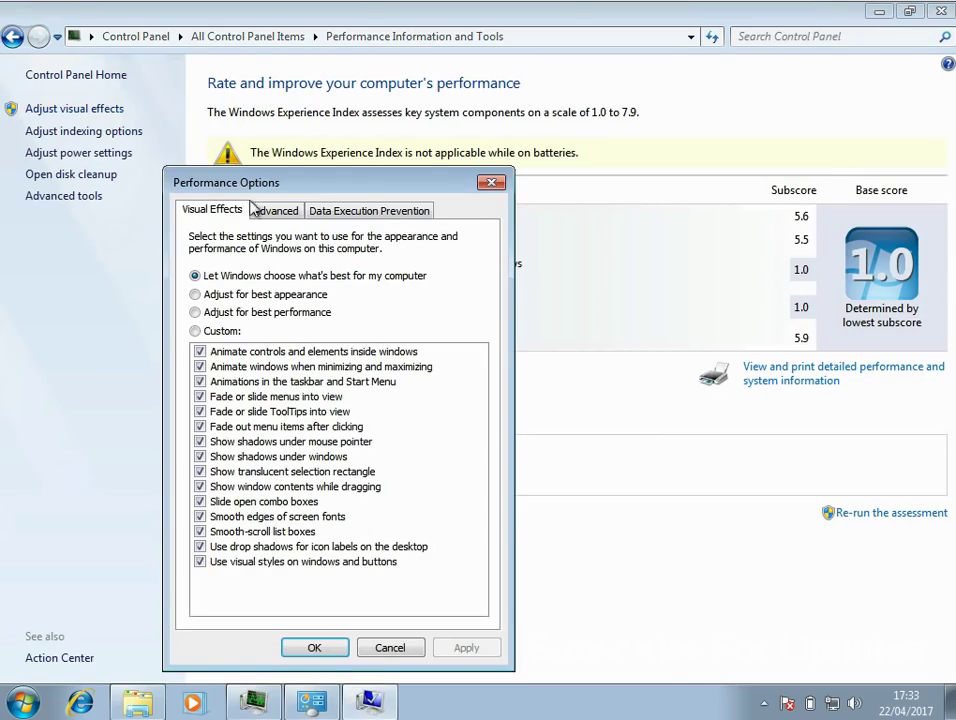
drag(316, 184, 357, 81)
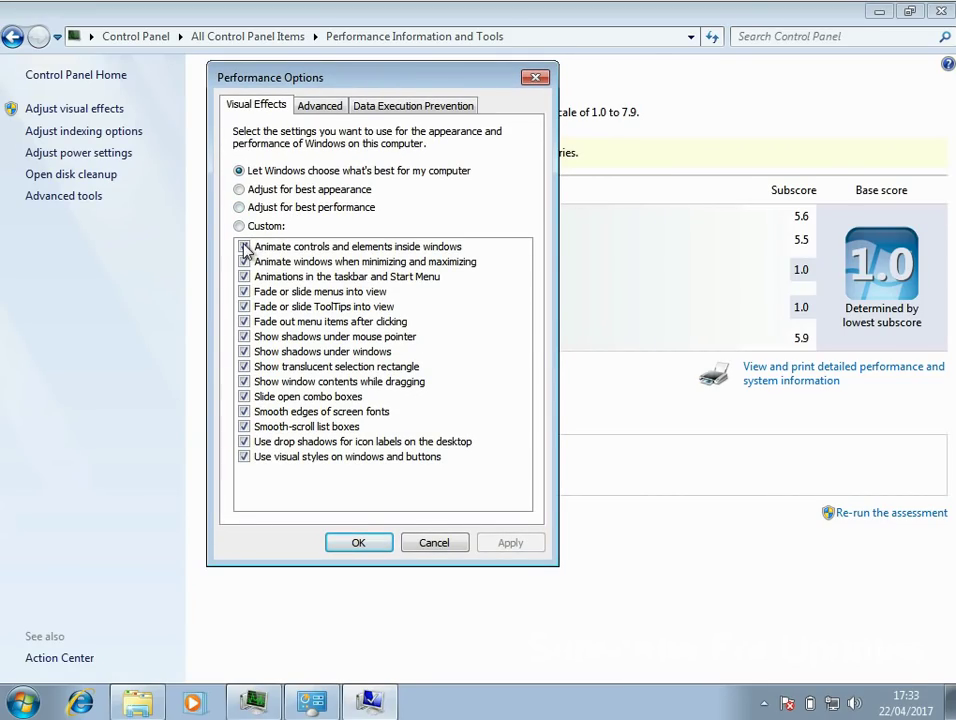
click(308, 213)
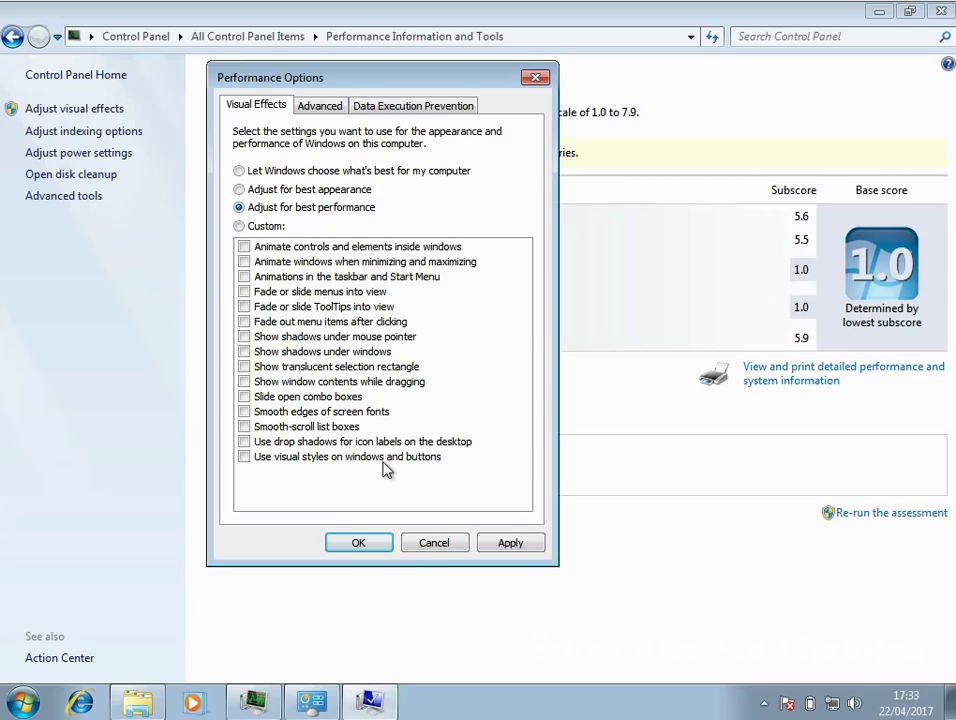
click(362, 546)
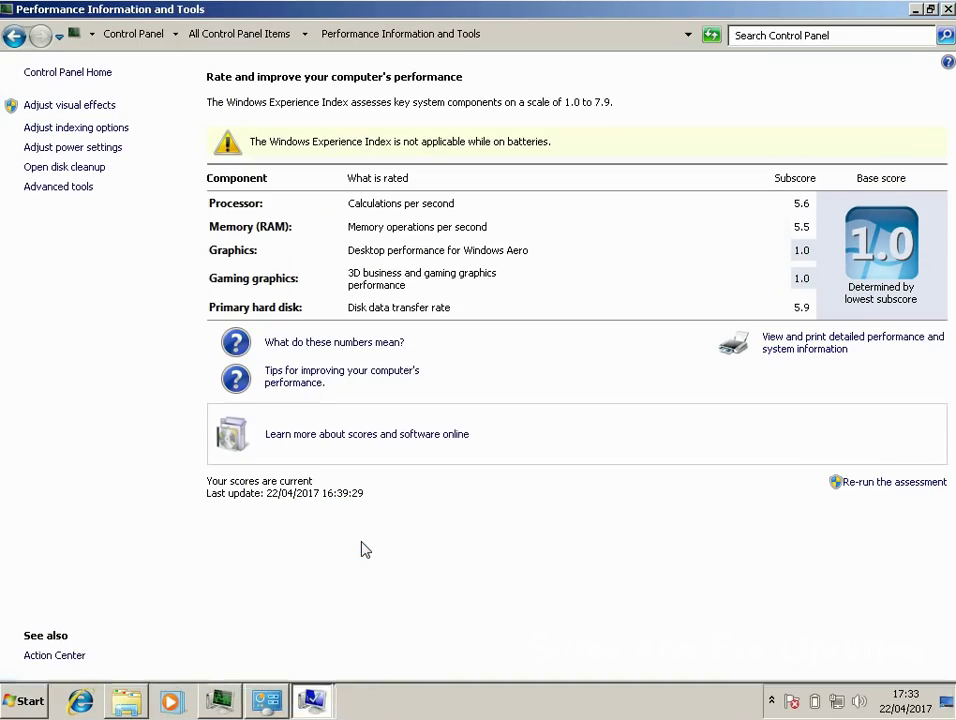
click(948, 9)
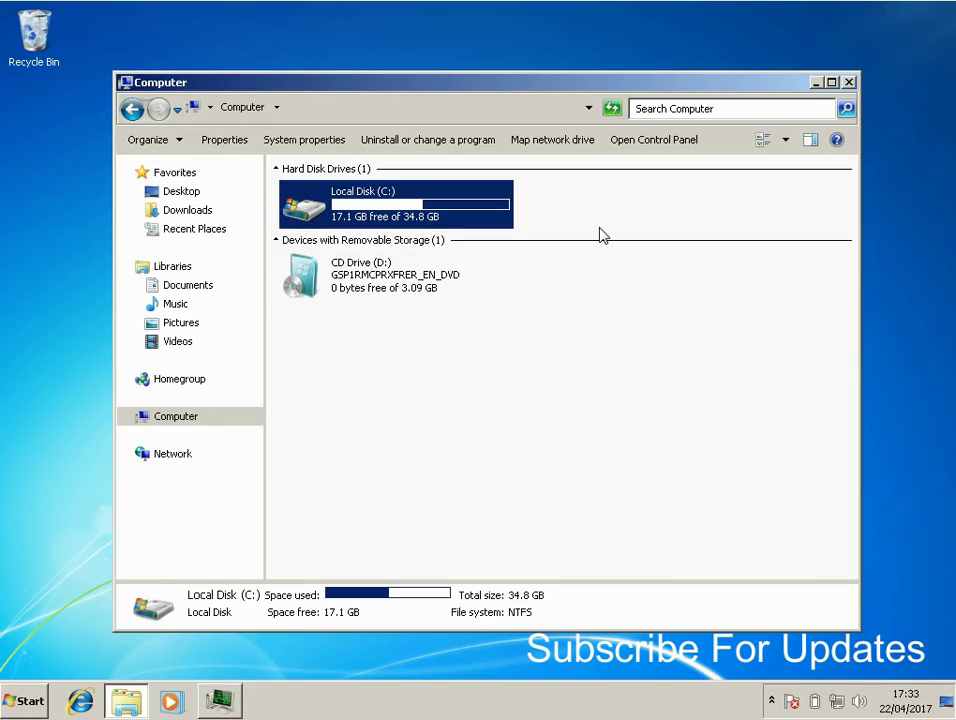
click(847, 84)
Search the Control Panel for "pers" and open the Personalization settings
click(30, 701)
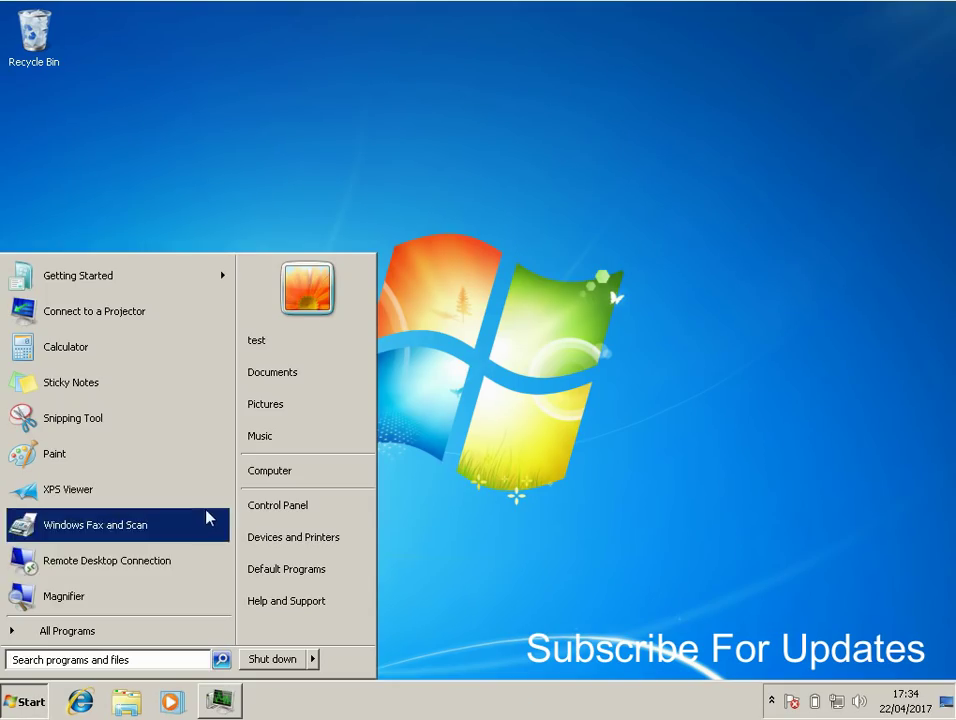
click(274, 507)
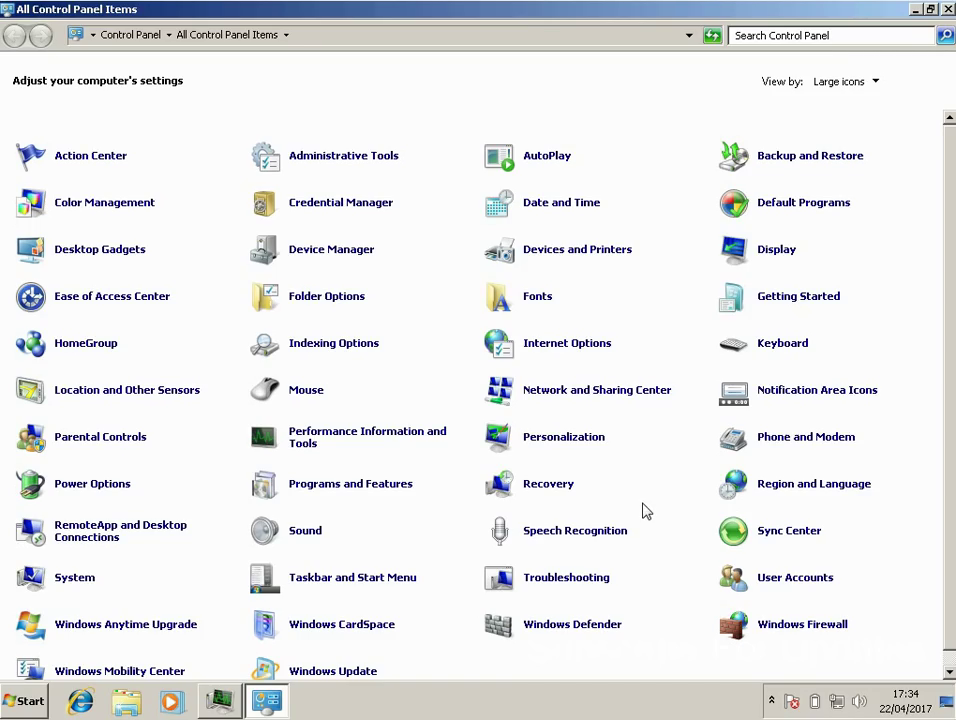
click(845, 34)
text(p)
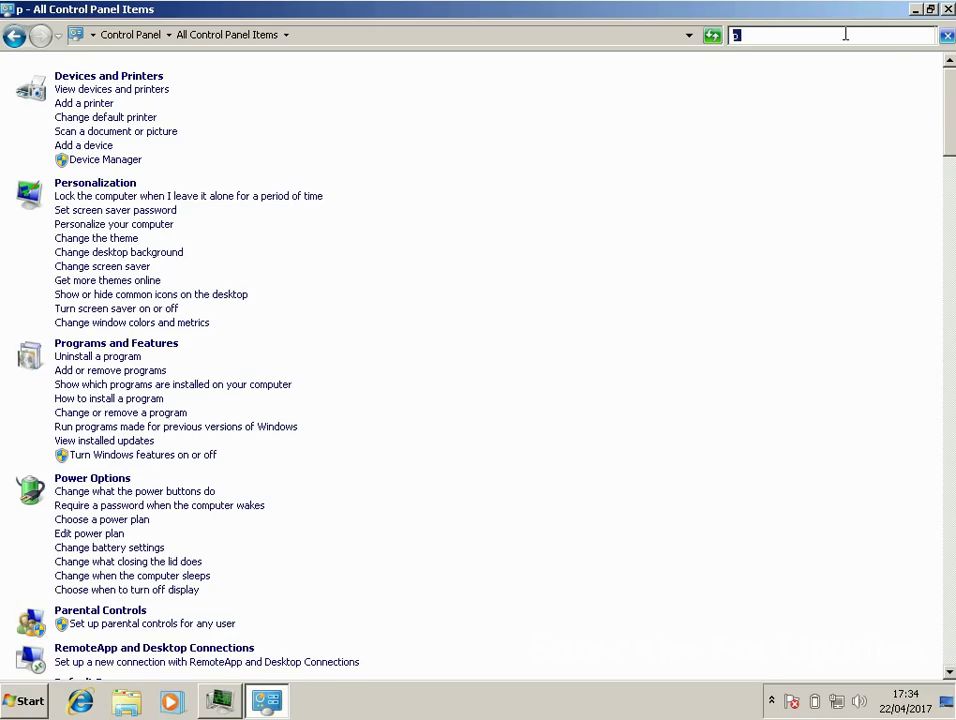
text(ers)
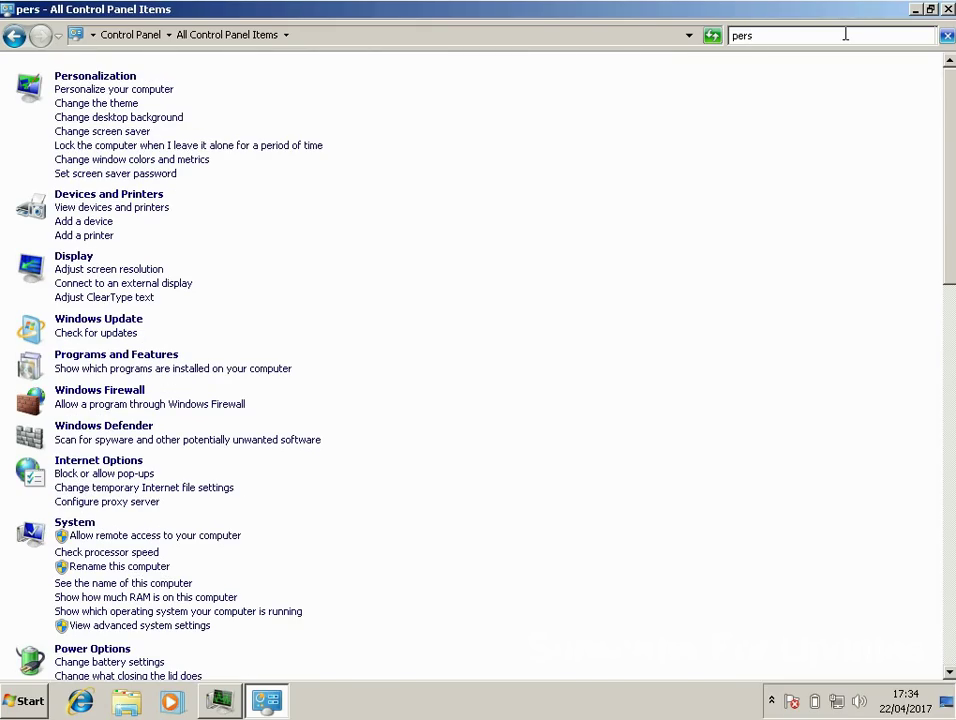
click(121, 89)
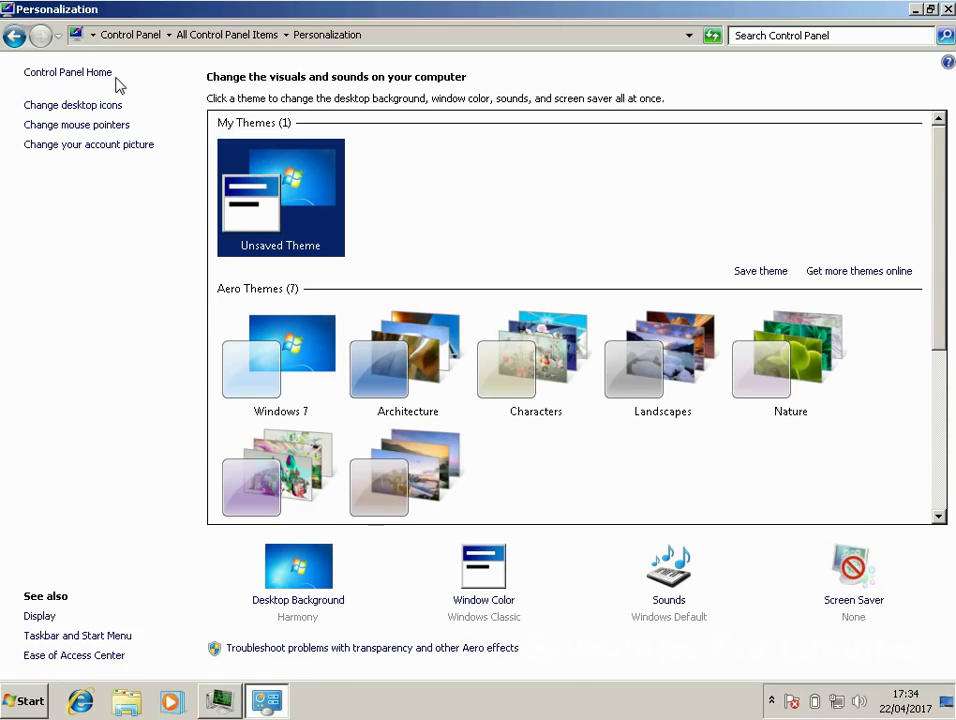
Apply the Windows 7 Aero theme, switch to the Windows 7 Basic theme, and close the Personalization window
click(289, 347)
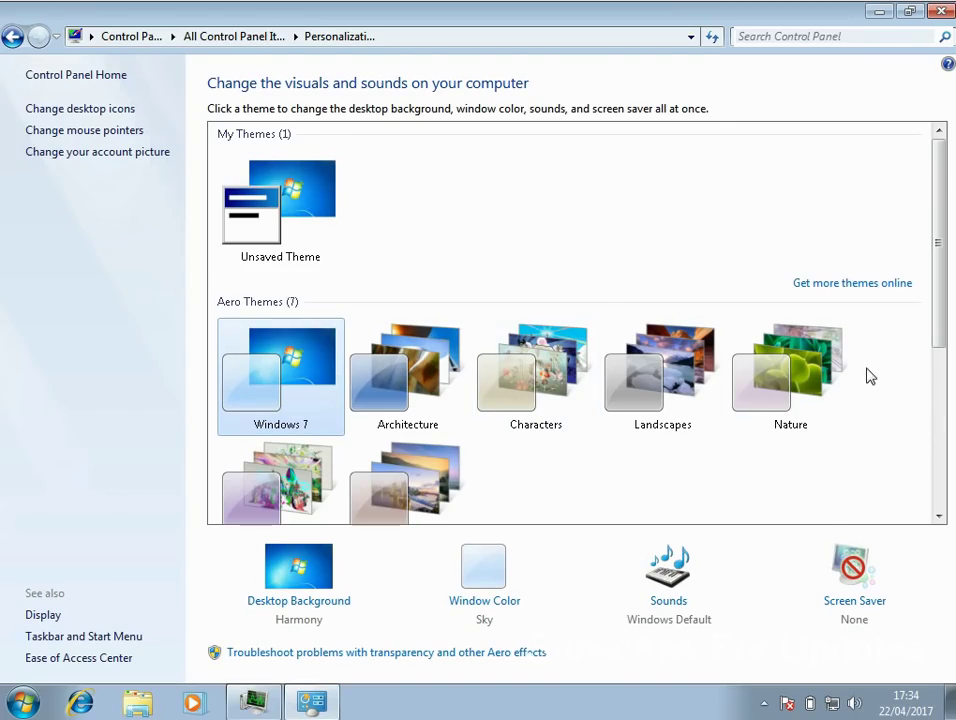
click(937, 392)
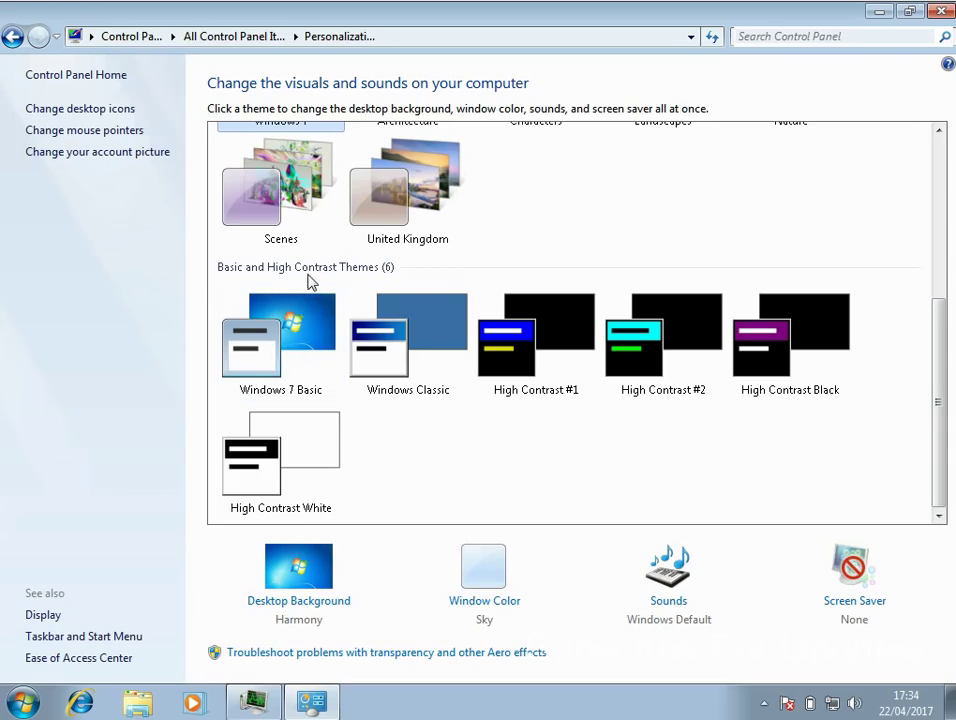
click(284, 355)
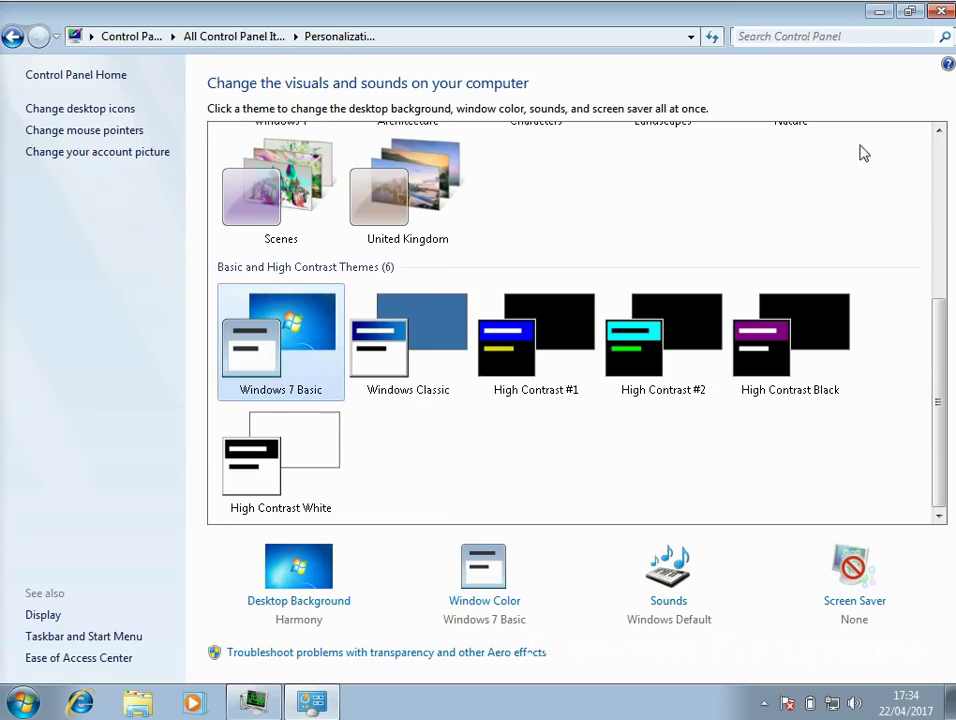
click(944, 12)
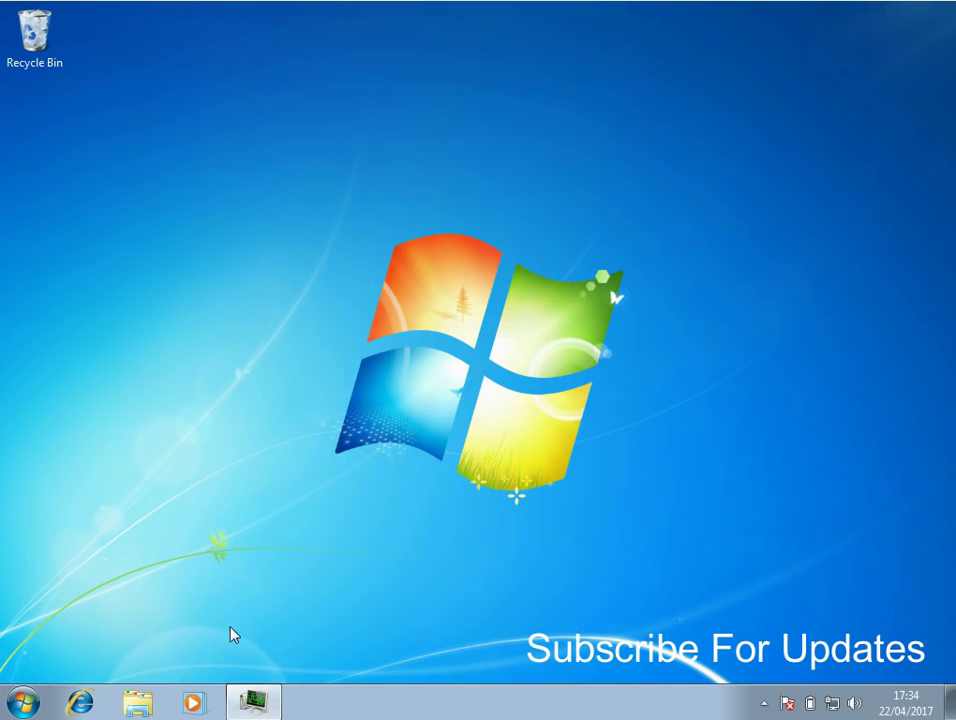
Search the Start menu for "device", open Device Manager and maximize its window
click(22, 702)
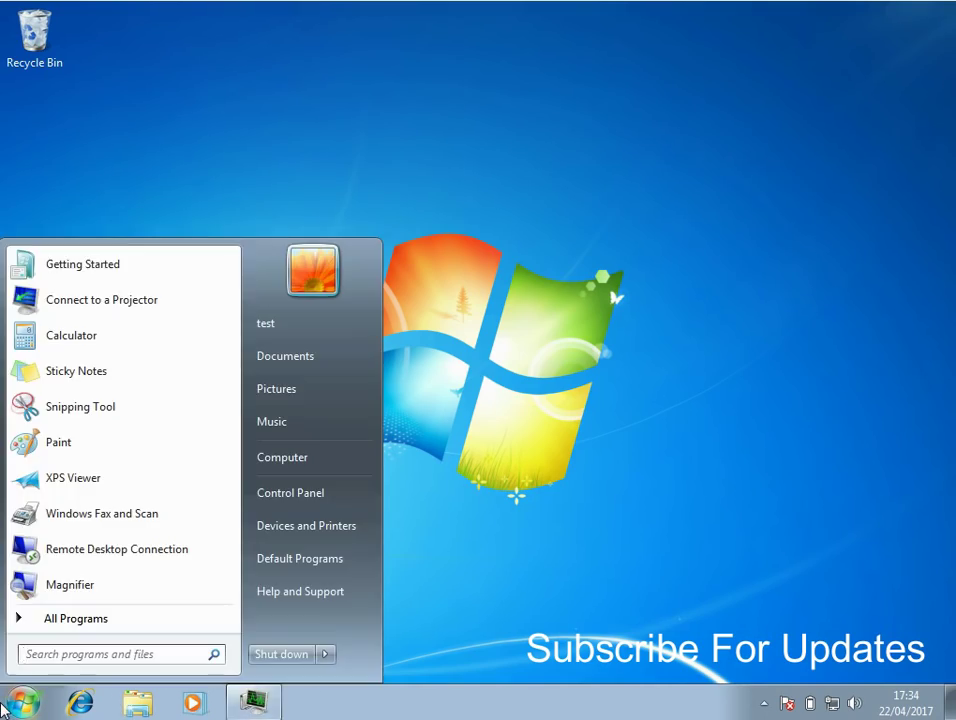
text(devices)
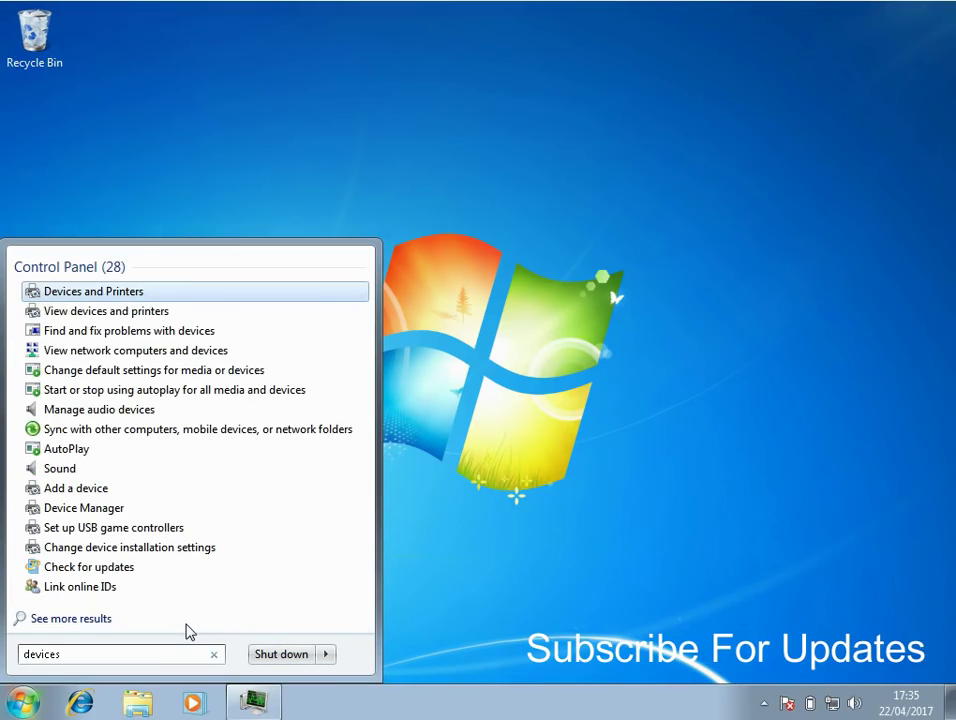
key(BackSpace)
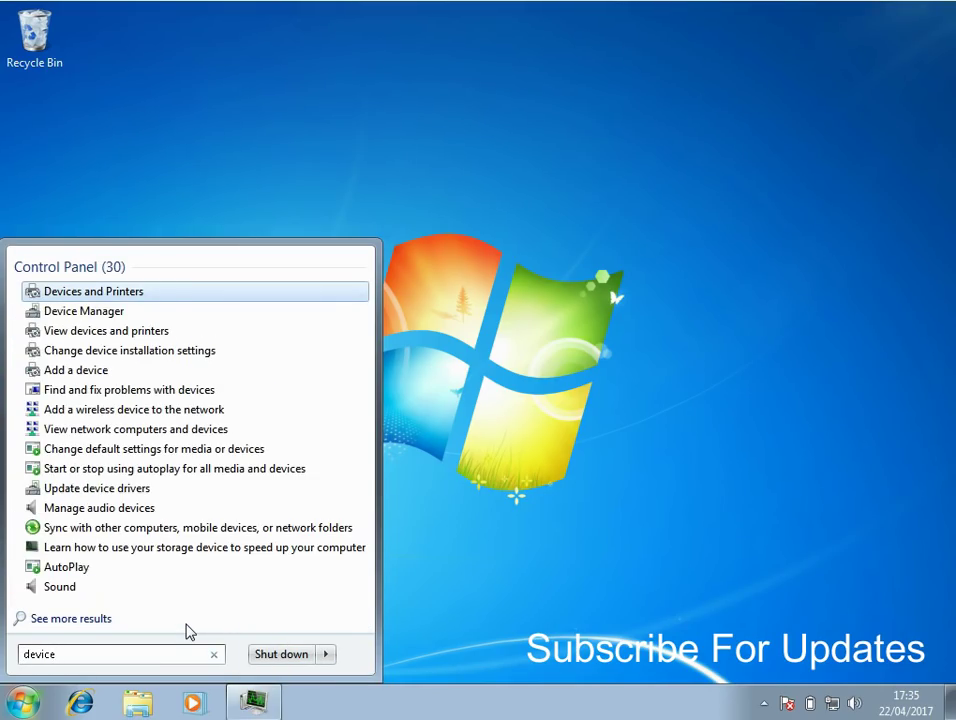
click(103, 321)
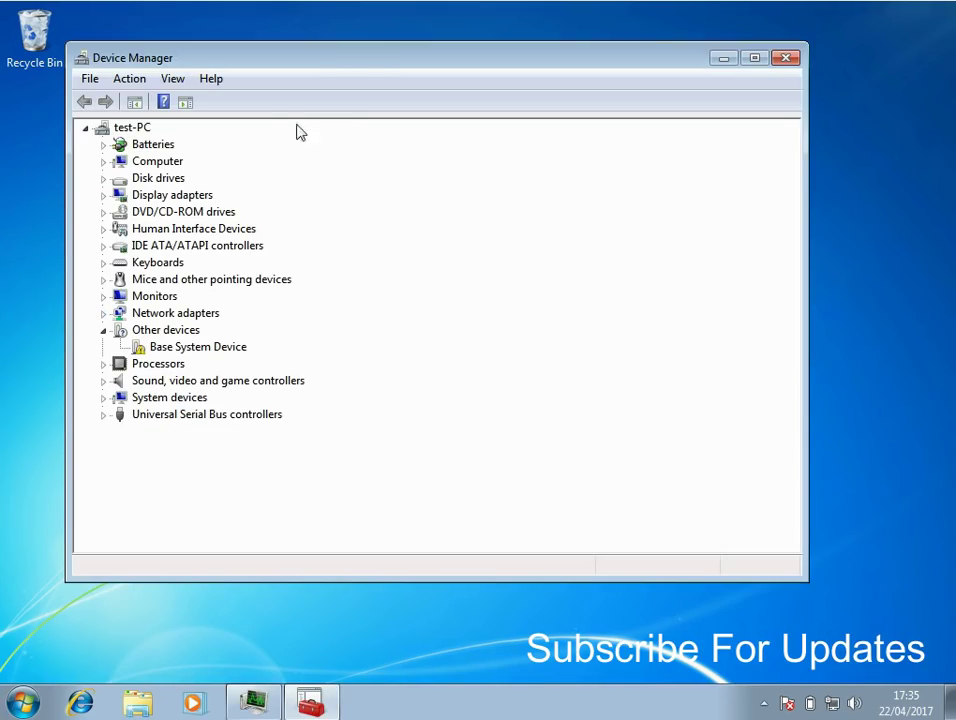
double_click(376, 58)
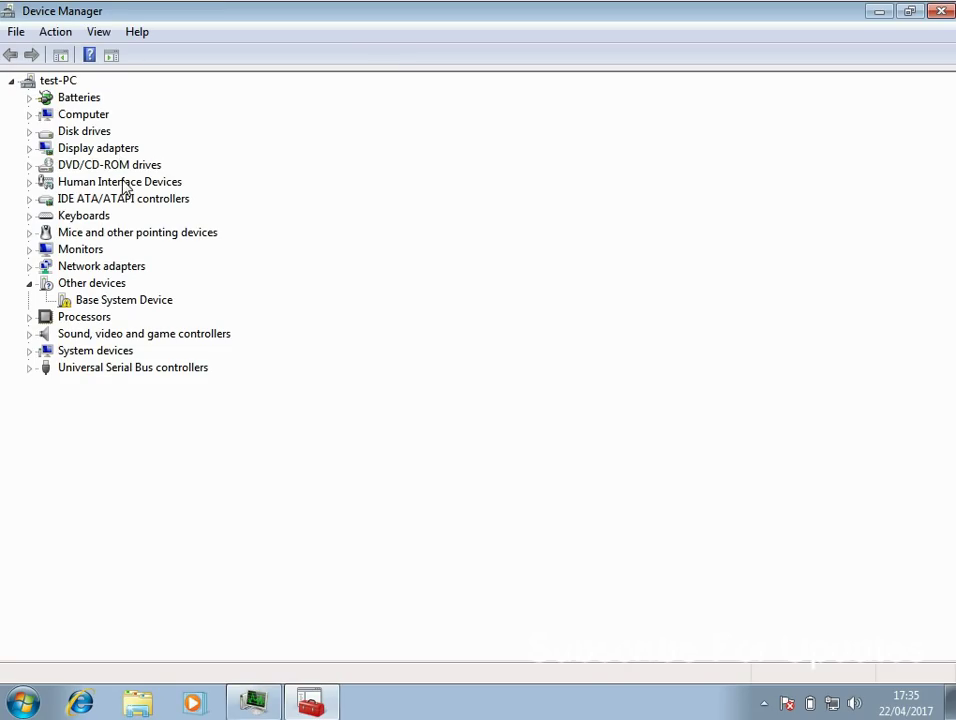
Disable the VBOX CD-ROM ATA Device under DVD/CD-ROM drives and confirm the change
double_click(98, 166)
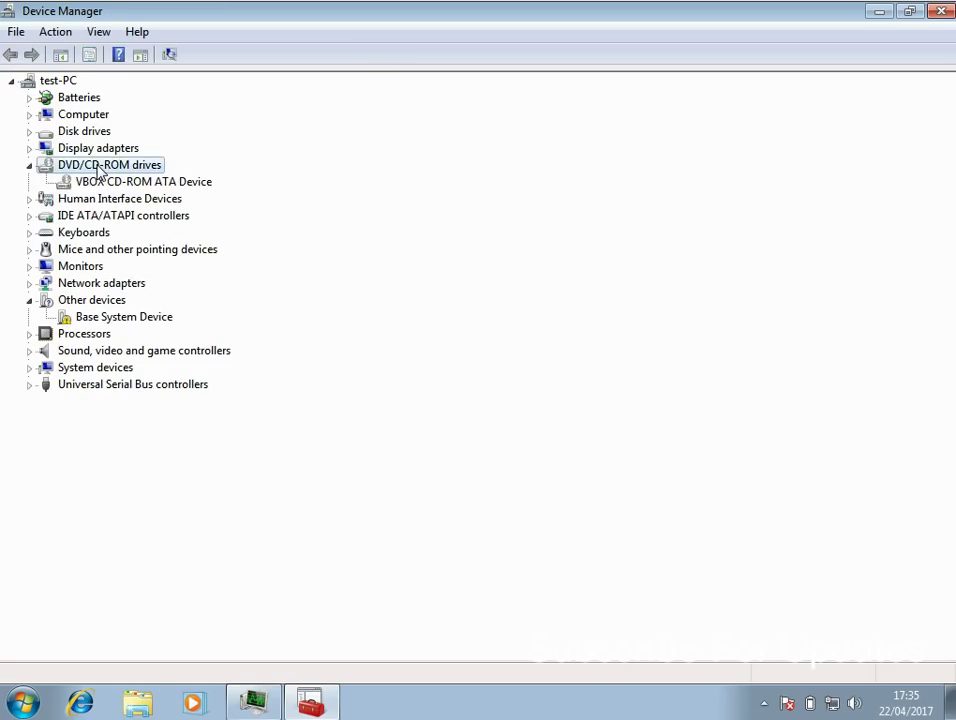
click(153, 185)
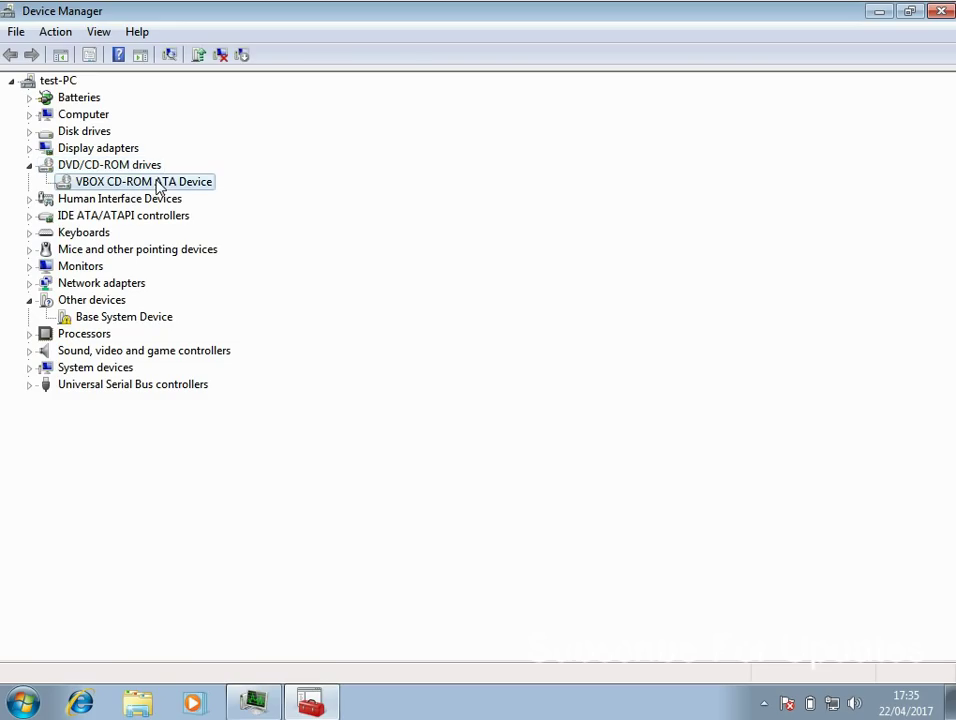
right_click(157, 187)
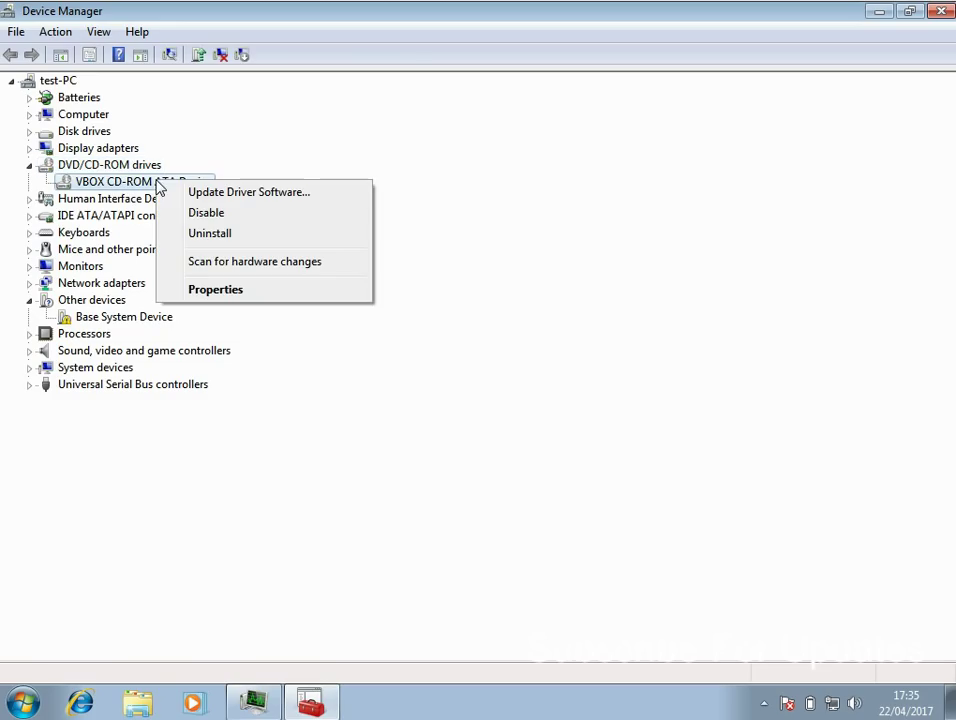
click(204, 214)
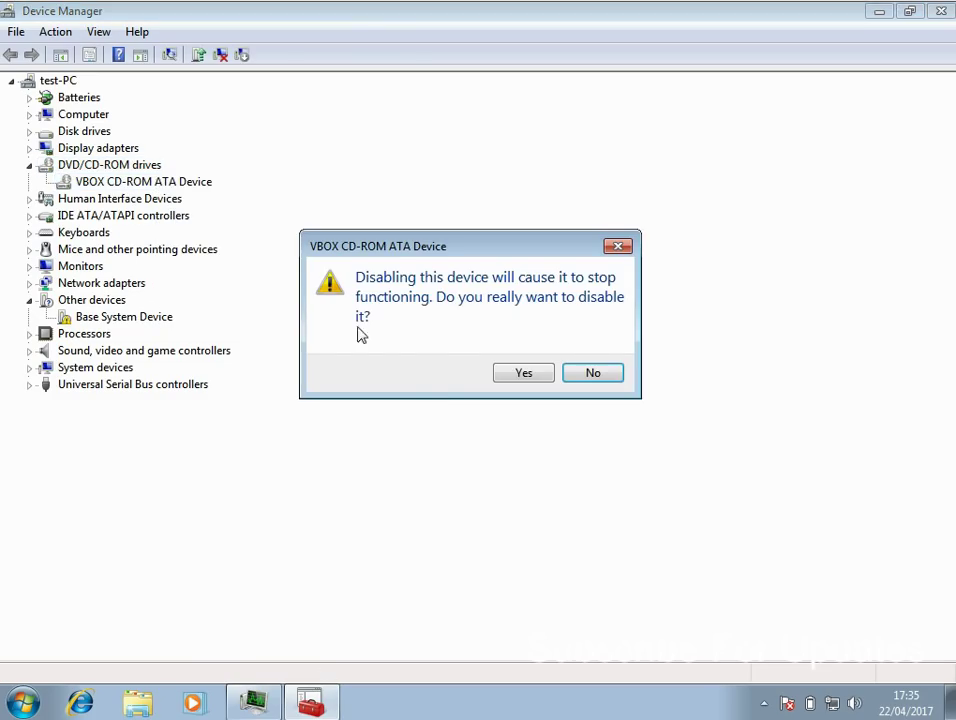
click(511, 374)
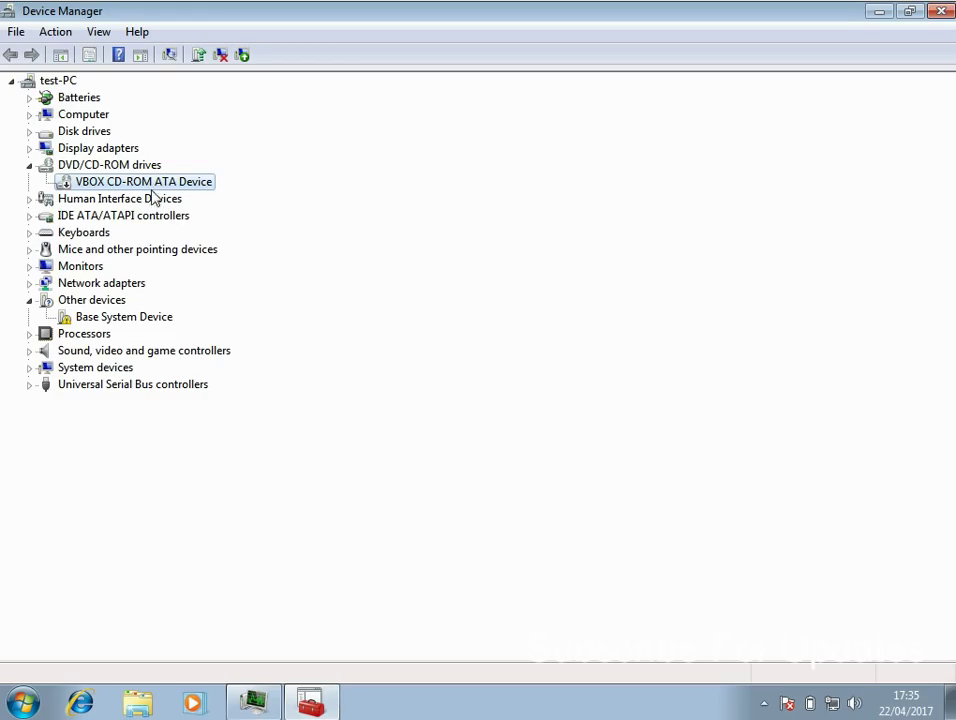
Examine the High Definition Audio Device's available actions and the Universal Serial Bus controllers, and close Device Manager
click(108, 355)
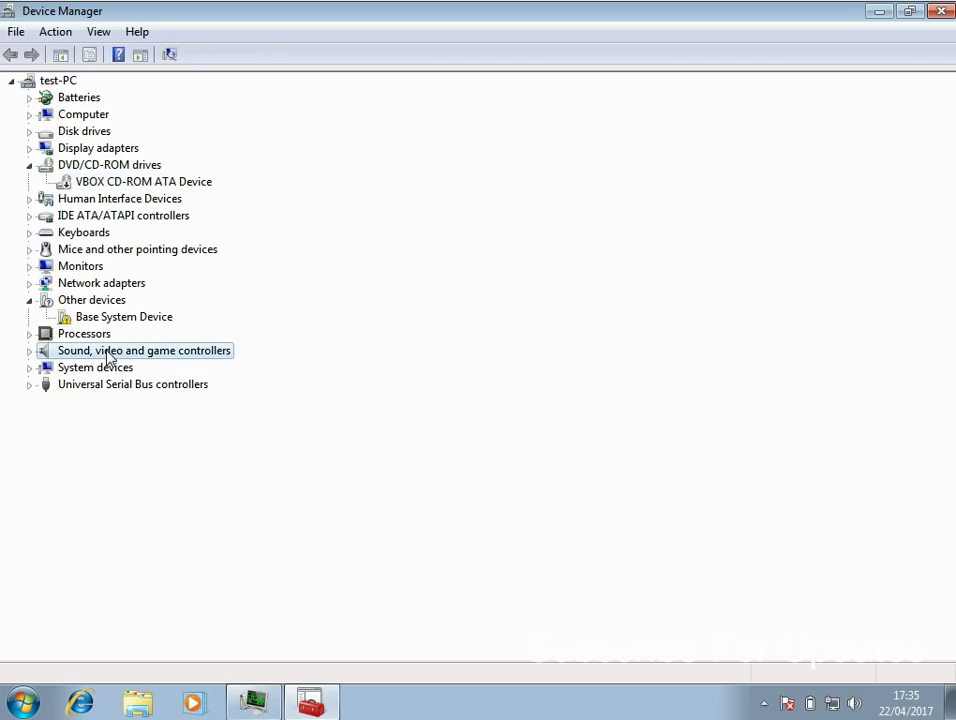
double_click(108, 355)
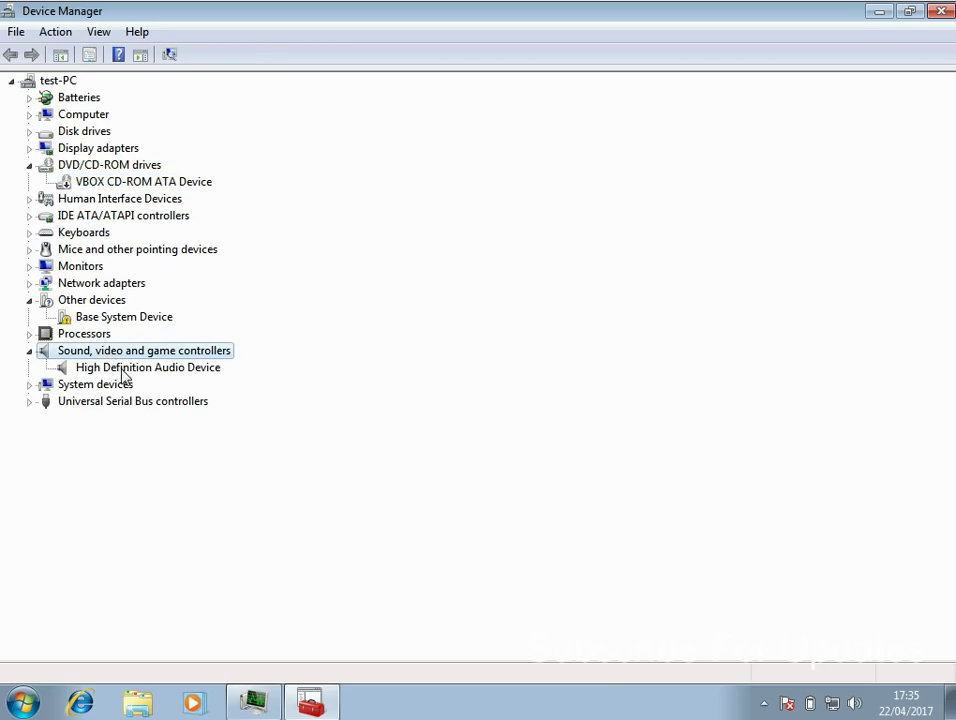
click(124, 375)
right_click(123, 374)
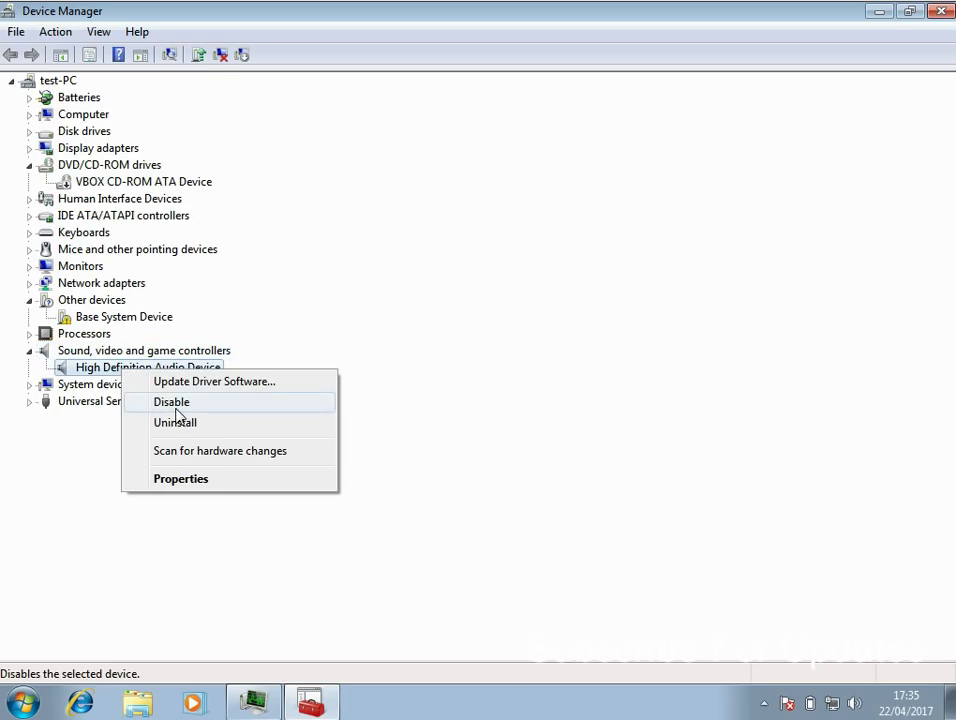
click(510, 272)
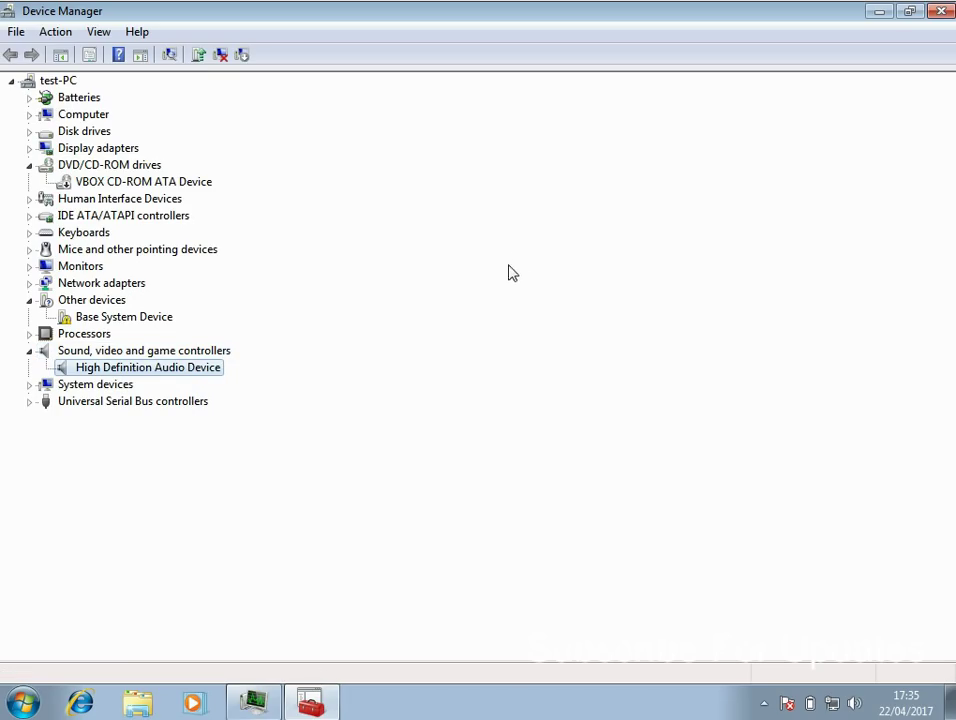
click(30, 402)
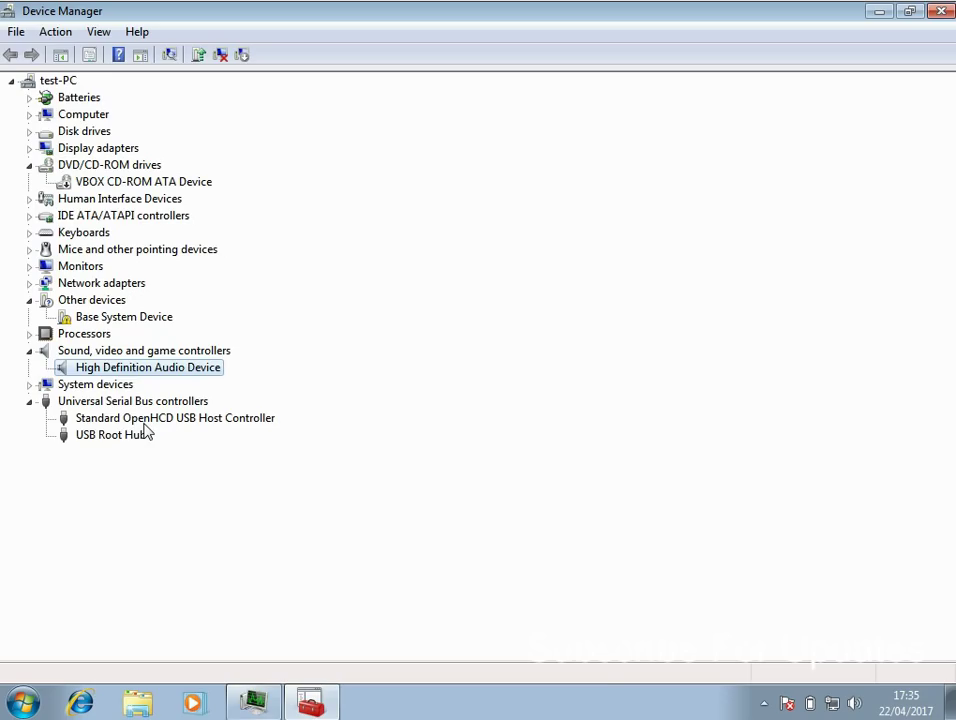
click(942, 11)
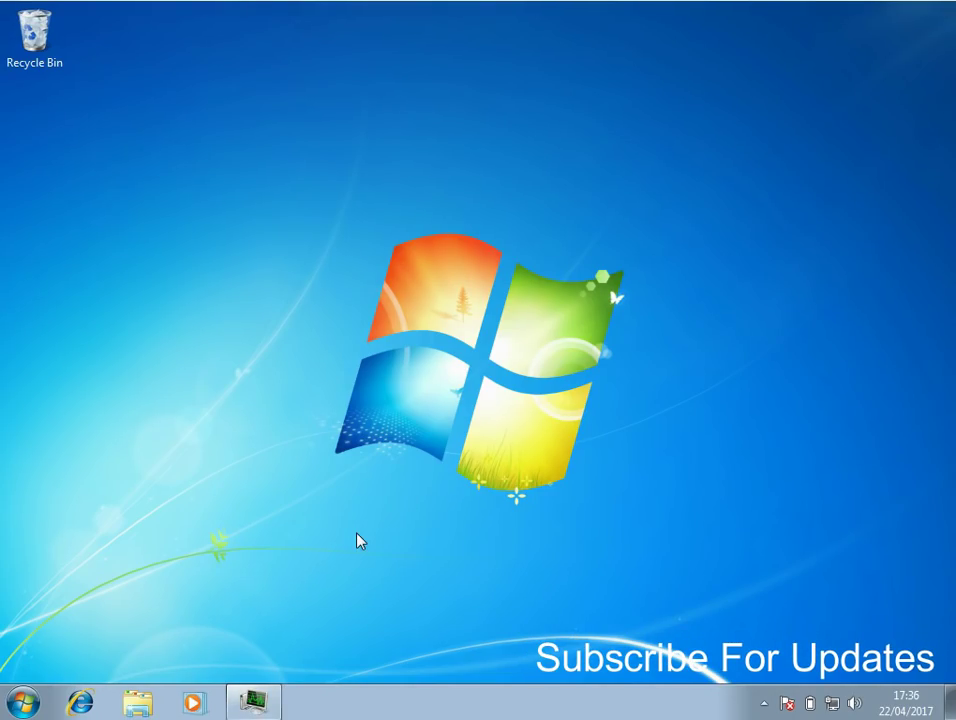
Open the Sound settings from the Control Panel
click(24, 704)
text(s)
key(BackSpace)
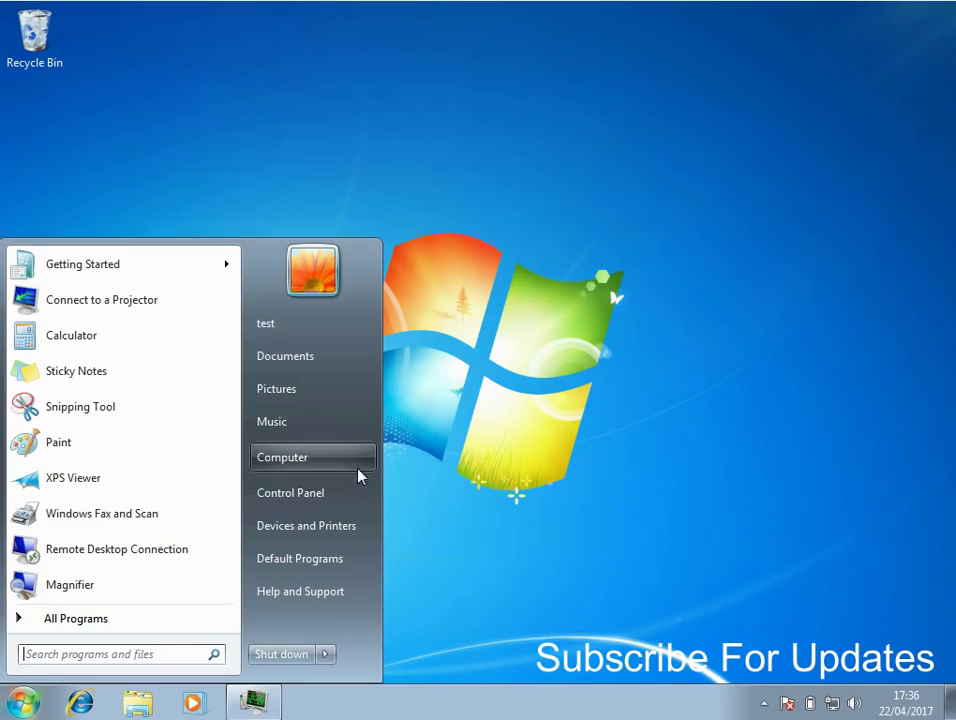
click(325, 497)
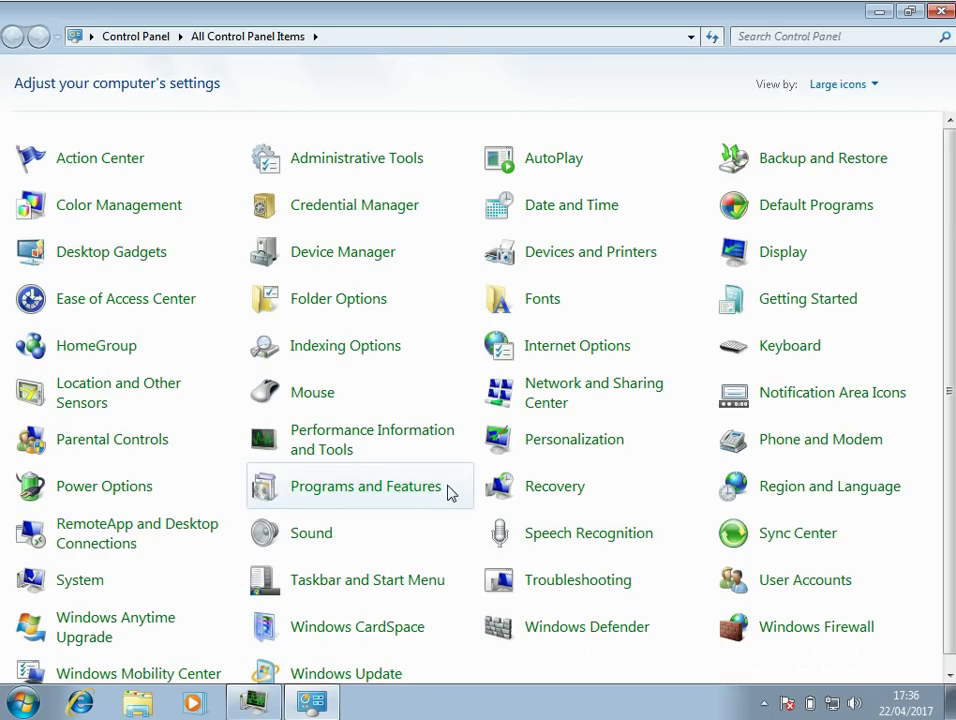
click(310, 540)
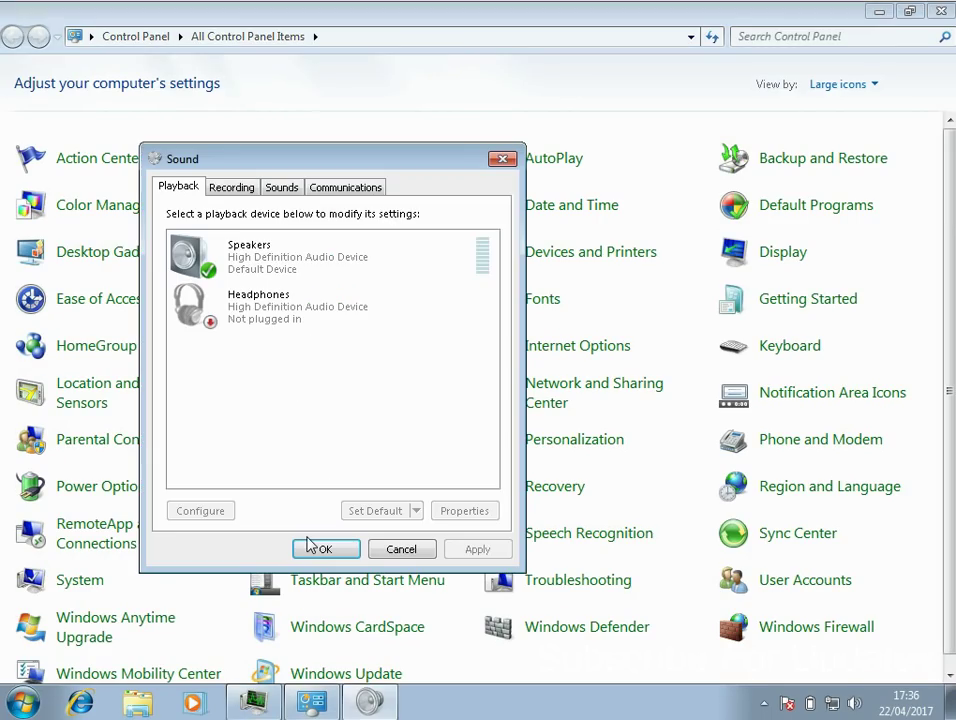
Set the Windows sound scheme to "No Sounds" and apply the change
click(282, 188)
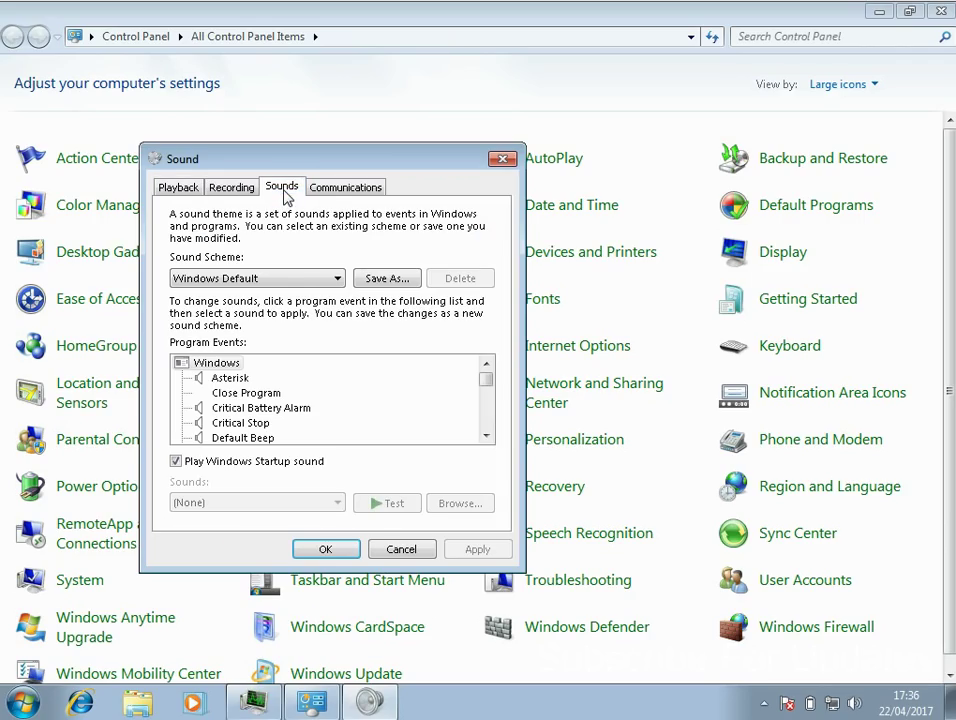
click(303, 280)
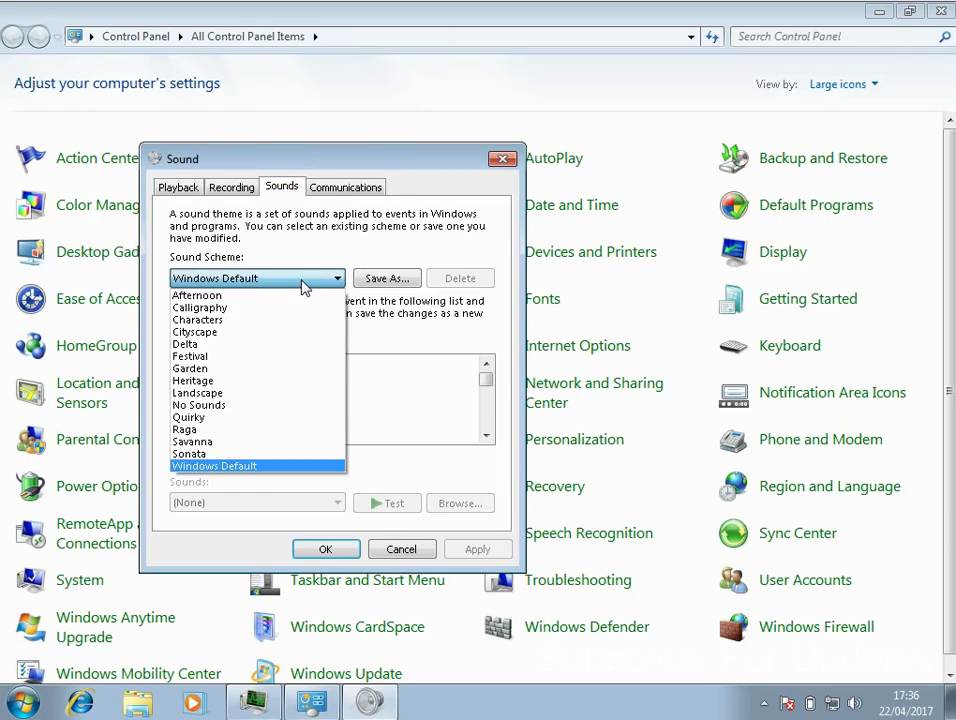
click(253, 406)
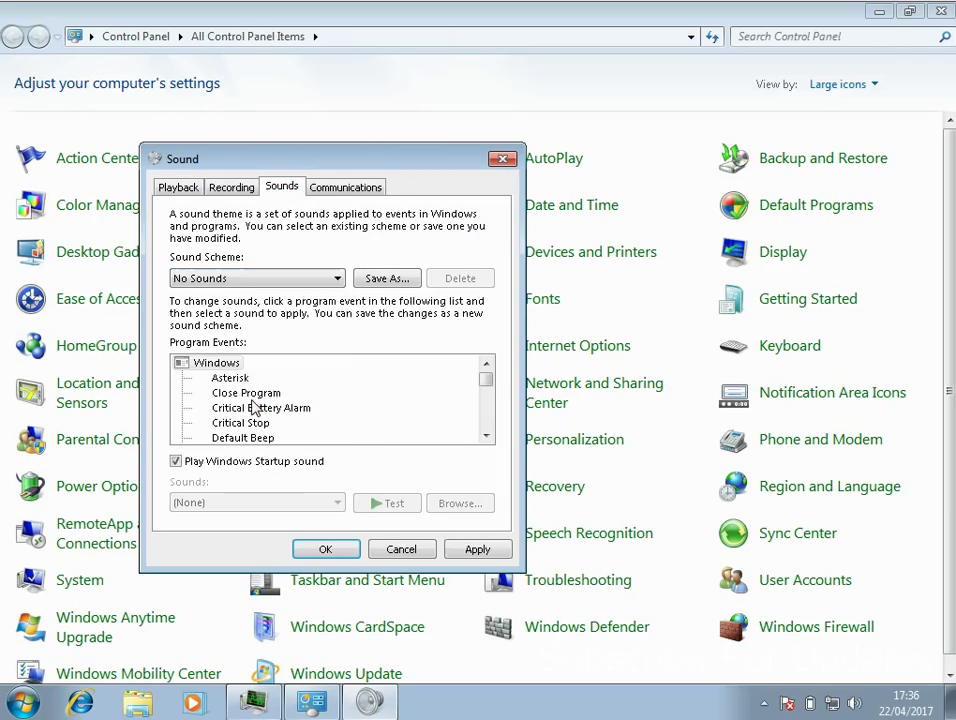
click(477, 550)
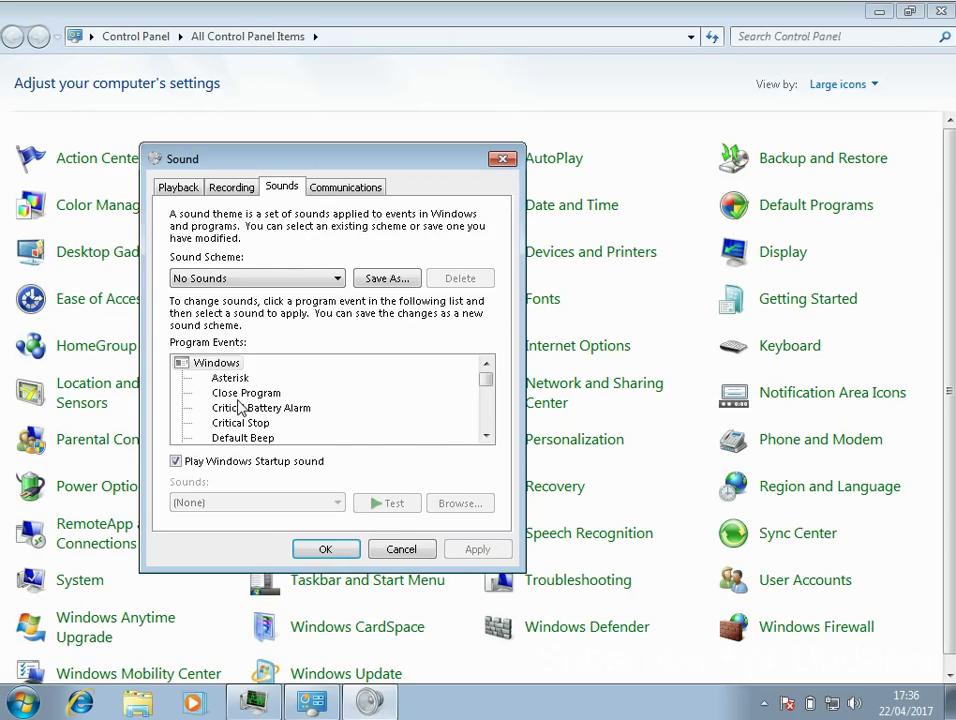
Look through the program events of the sound scheme and close the Sound dialog
click(486, 437)
click(486, 437)
click(486, 437)
click(486, 437)
click(486, 437)
click(486, 437)
click(486, 437)
click(486, 437)
double_click(486, 437)
double_click(486, 437)
double_click(486, 437)
double_click(486, 437)
click(486, 437)
double_click(486, 437)
click(486, 437)
double_click(486, 437)
double_click(486, 437)
double_click(486, 437)
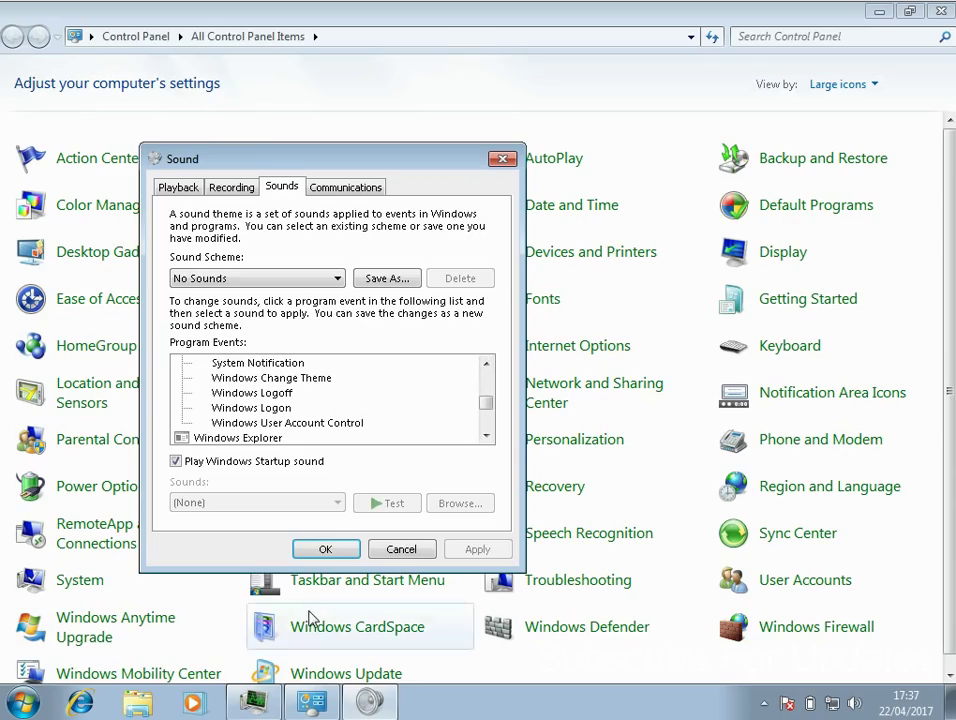
click(337, 555)
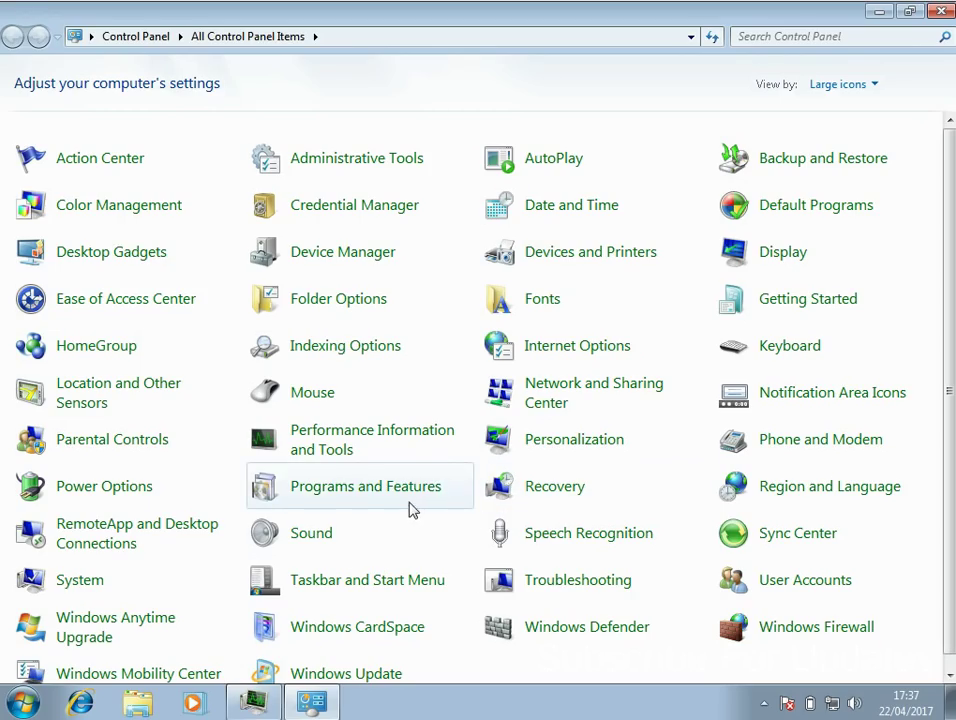
Open Programs and Features to review the installed programs
click(348, 490)
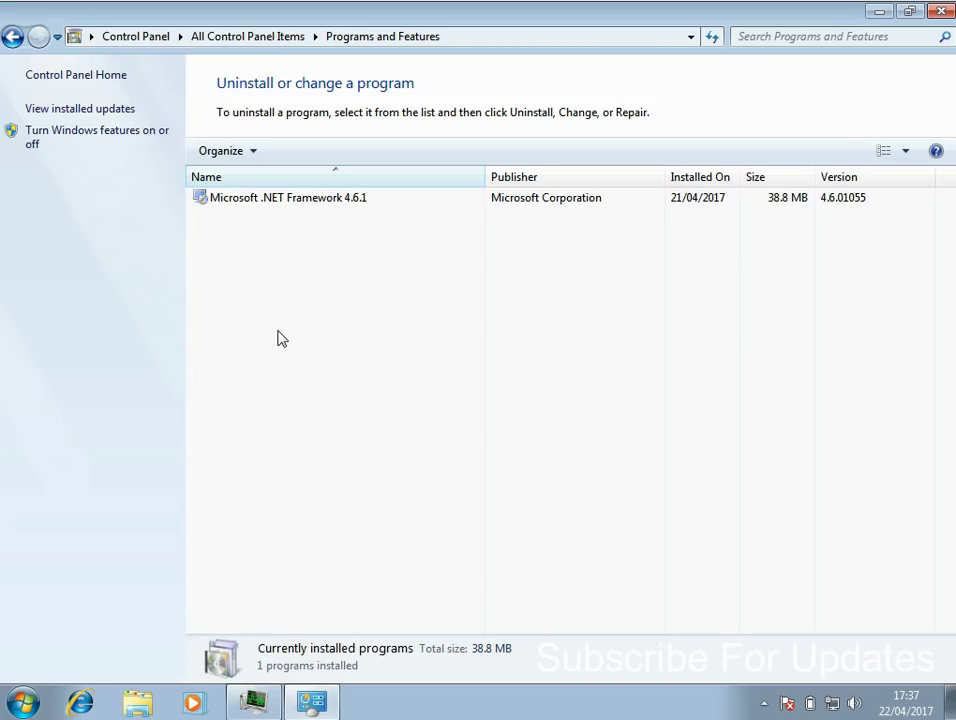
Check the uninstall option for Microsoft .NET Framework 4.6.1 and the hidden notification icons, and close Programs and Features
click(305, 205)
right_click(305, 203)
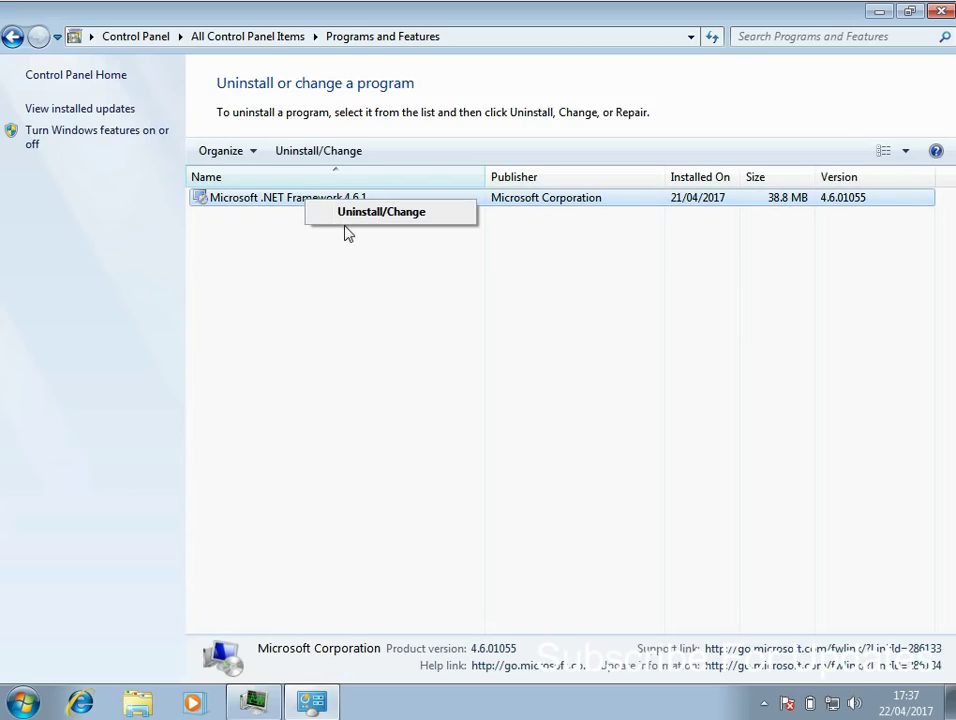
click(296, 372)
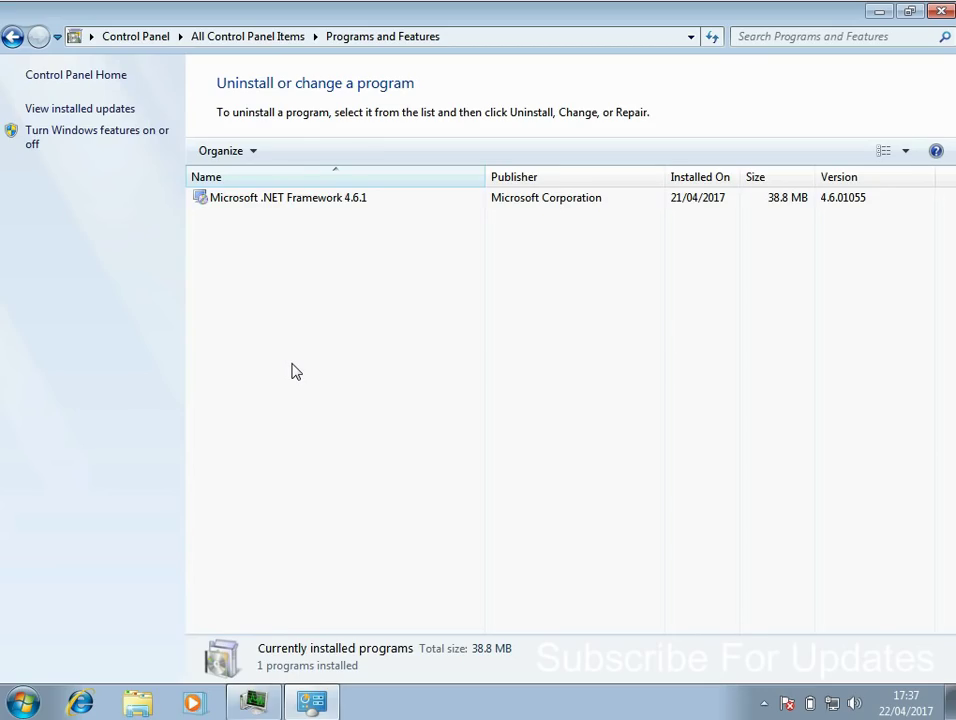
click(764, 704)
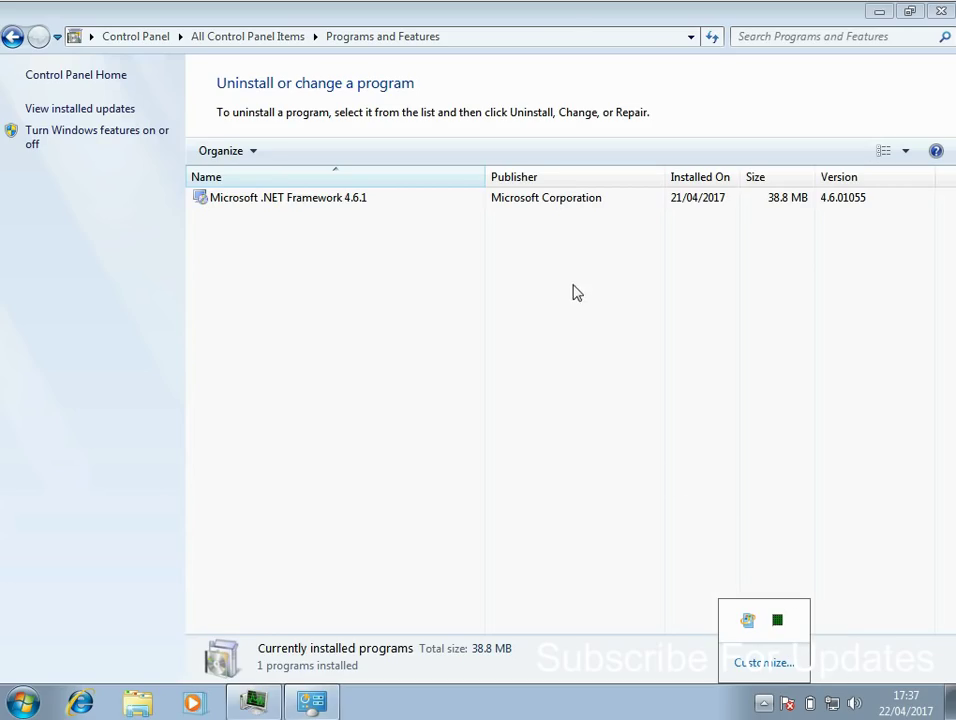
click(561, 19)
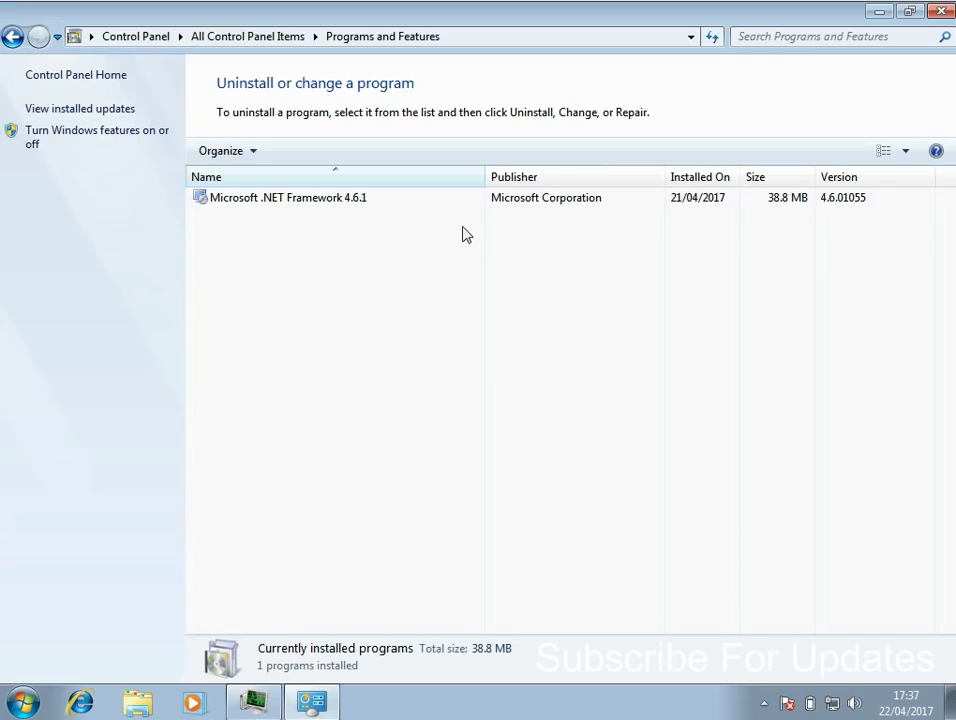
click(943, 13)
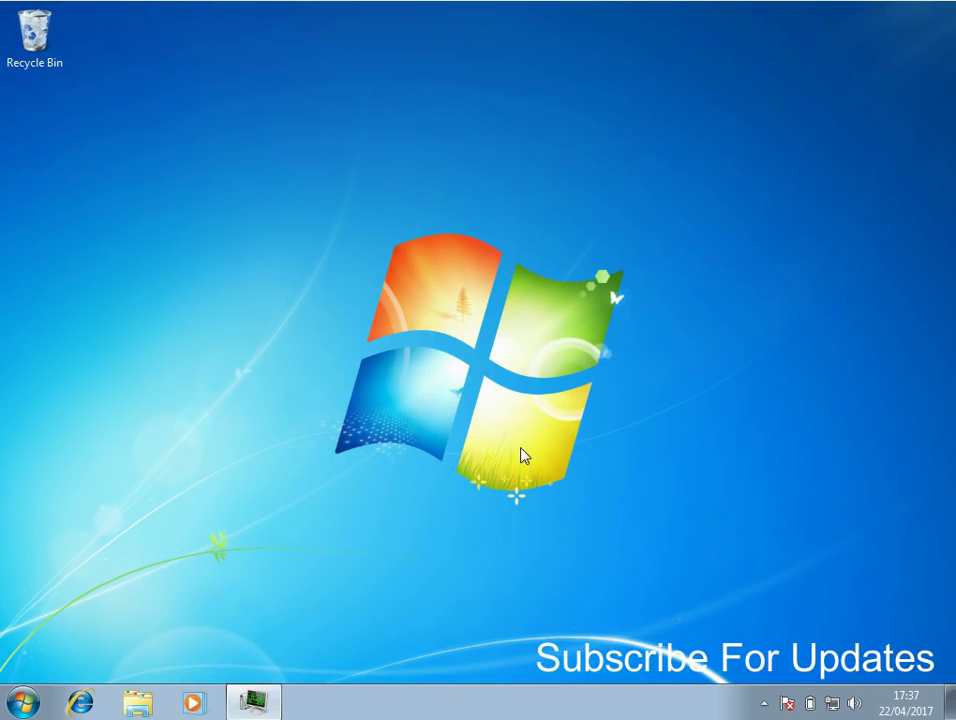
Switch to Windows Task Manager and add the I/O Reads and I/O Writes columns to its process list
click(258, 703)
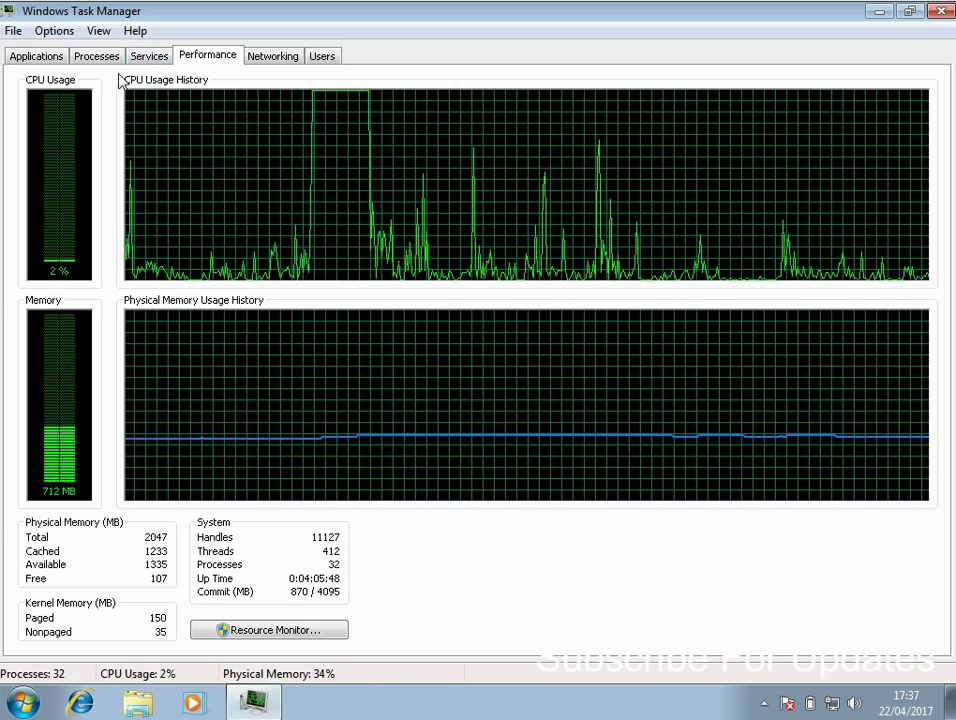
click(100, 60)
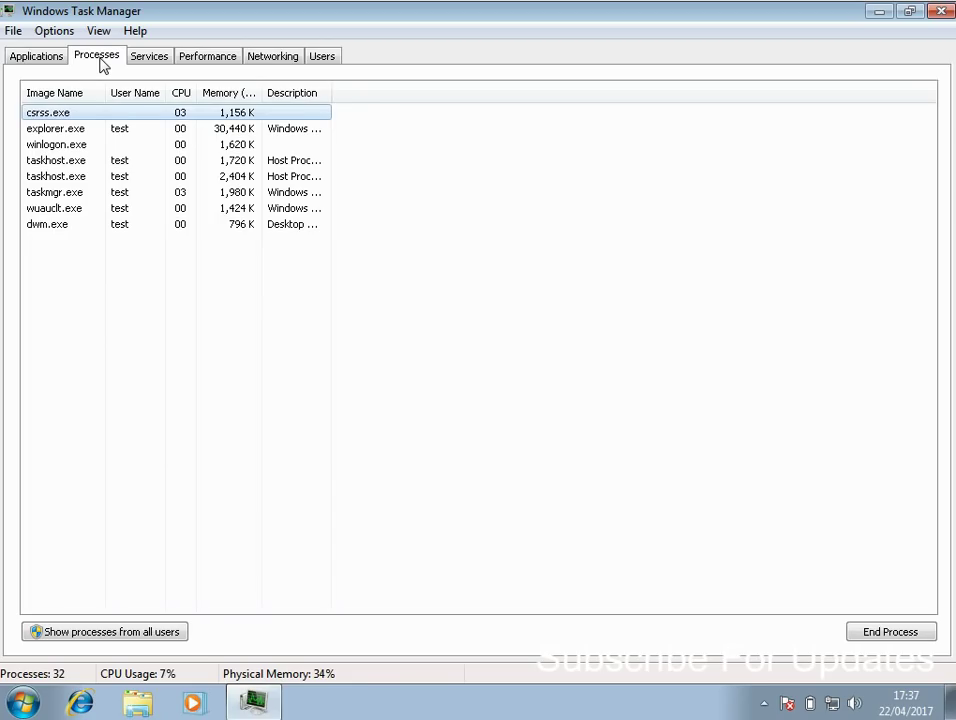
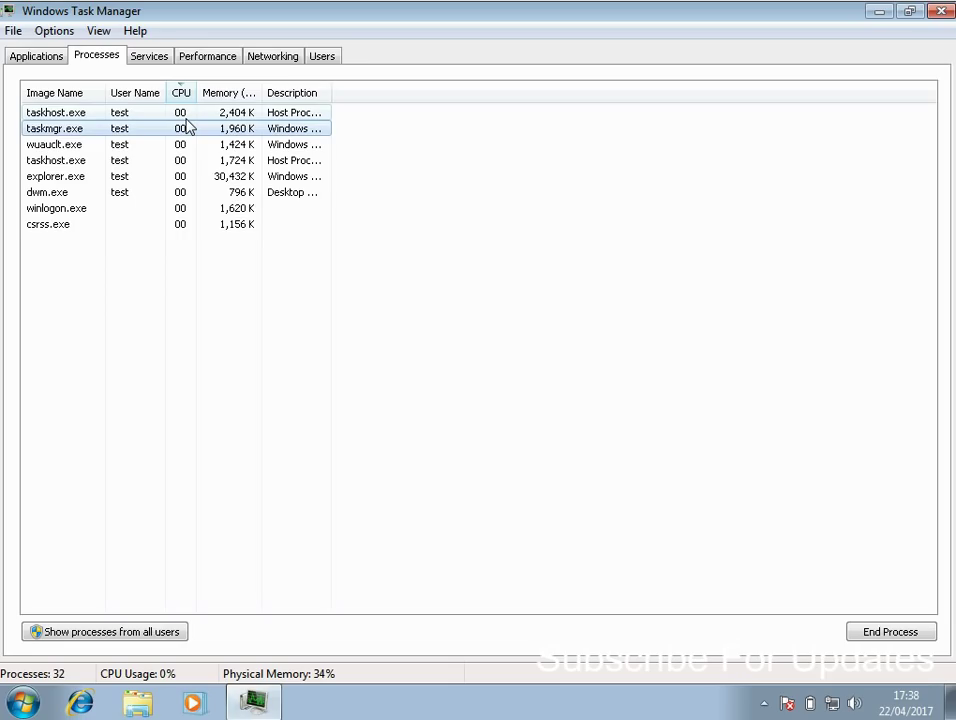
click(96, 31)
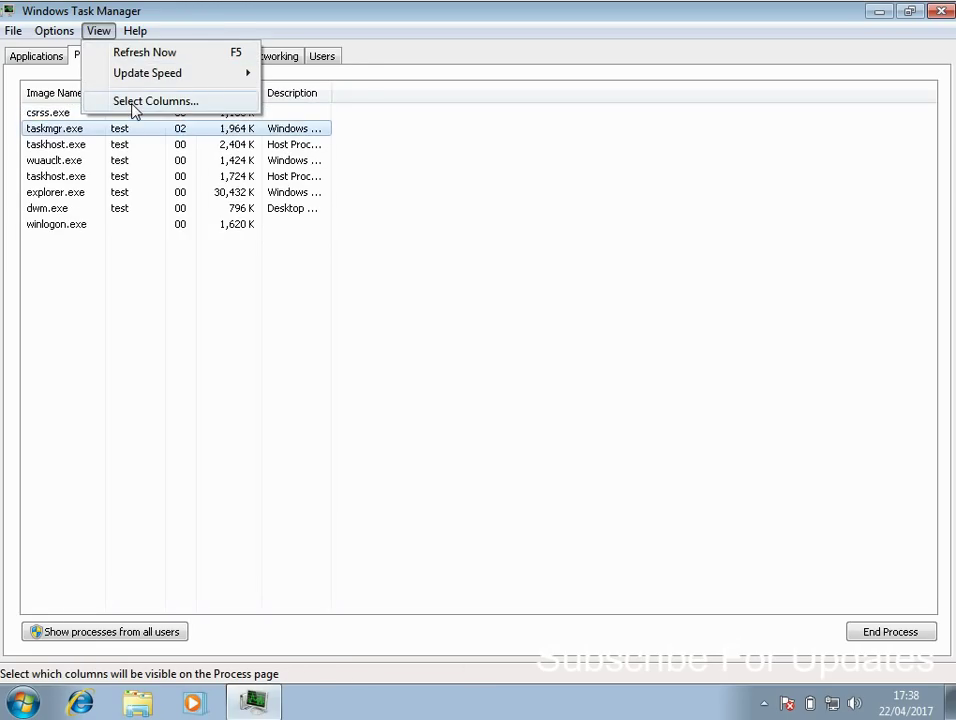
click(135, 102)
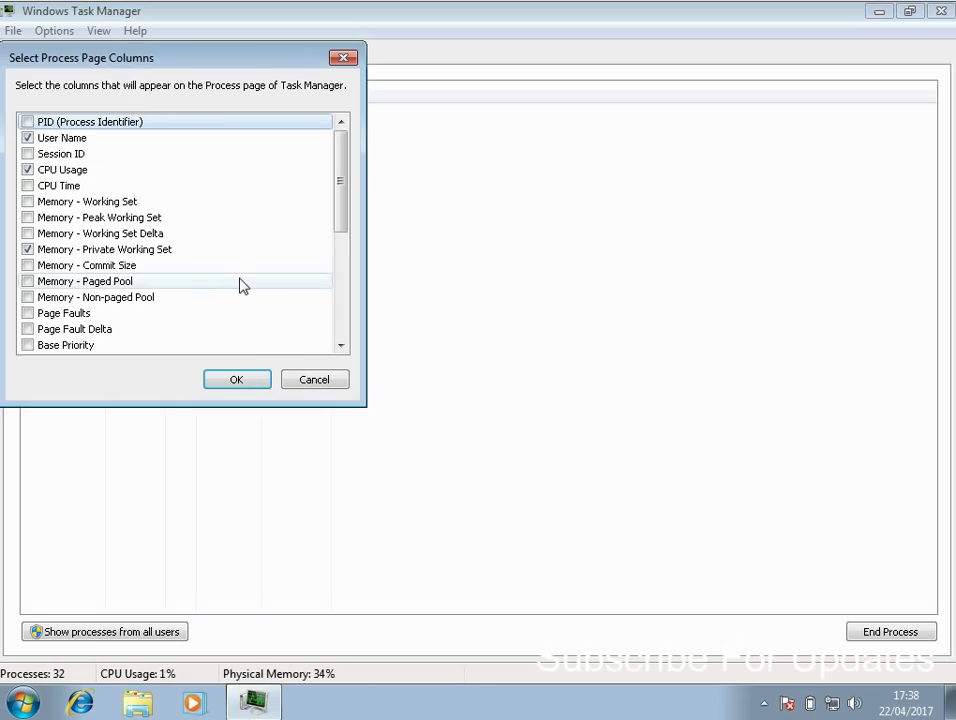
drag(344, 192, 344, 275)
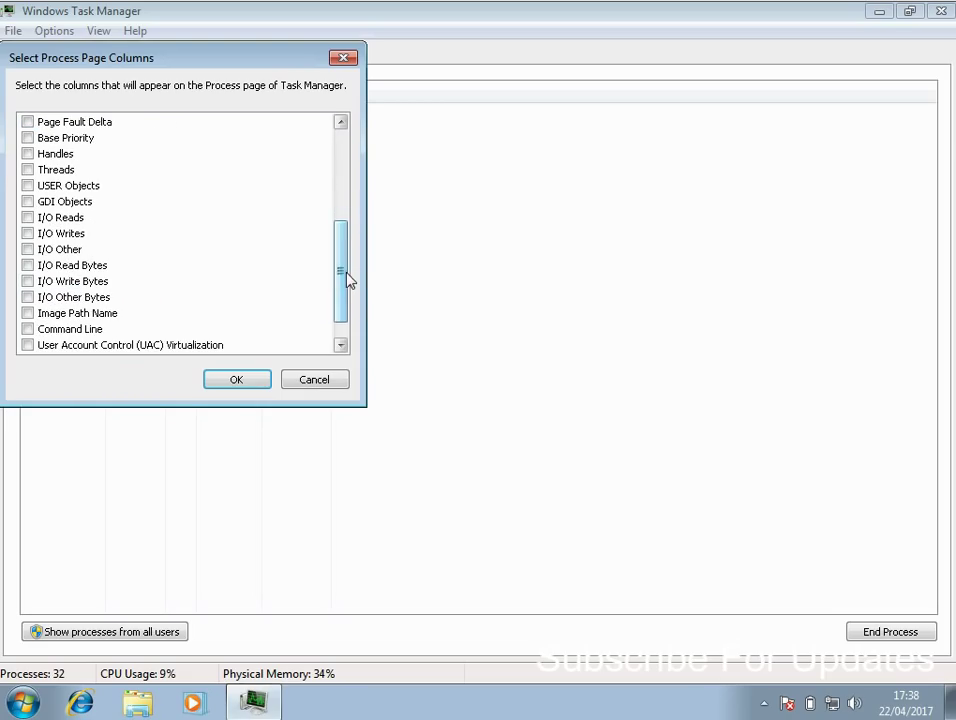
click(28, 233)
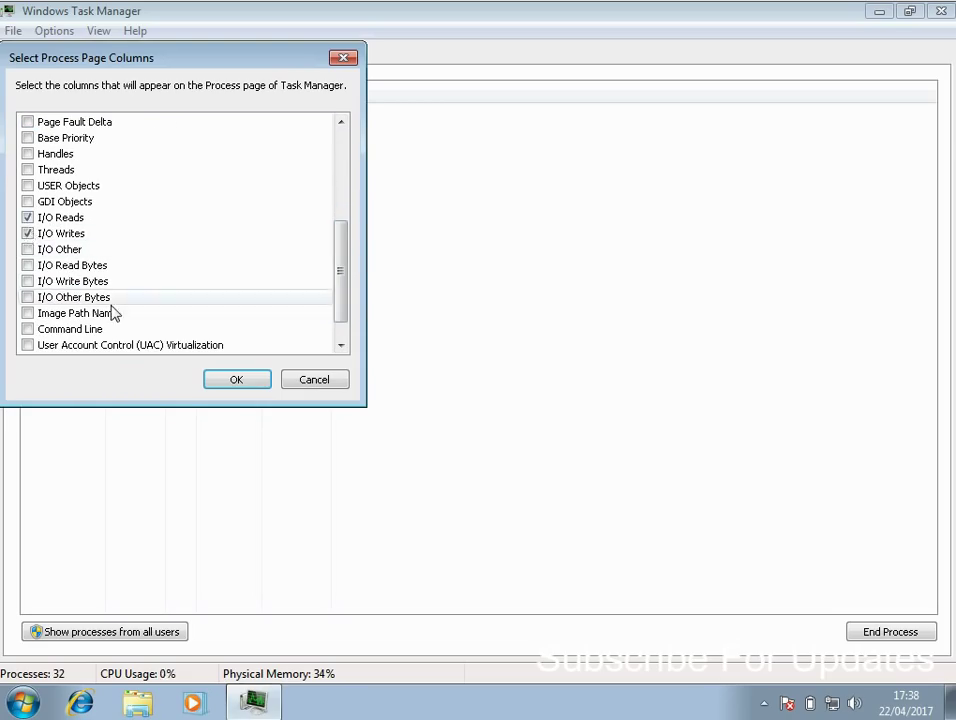
click(244, 384)
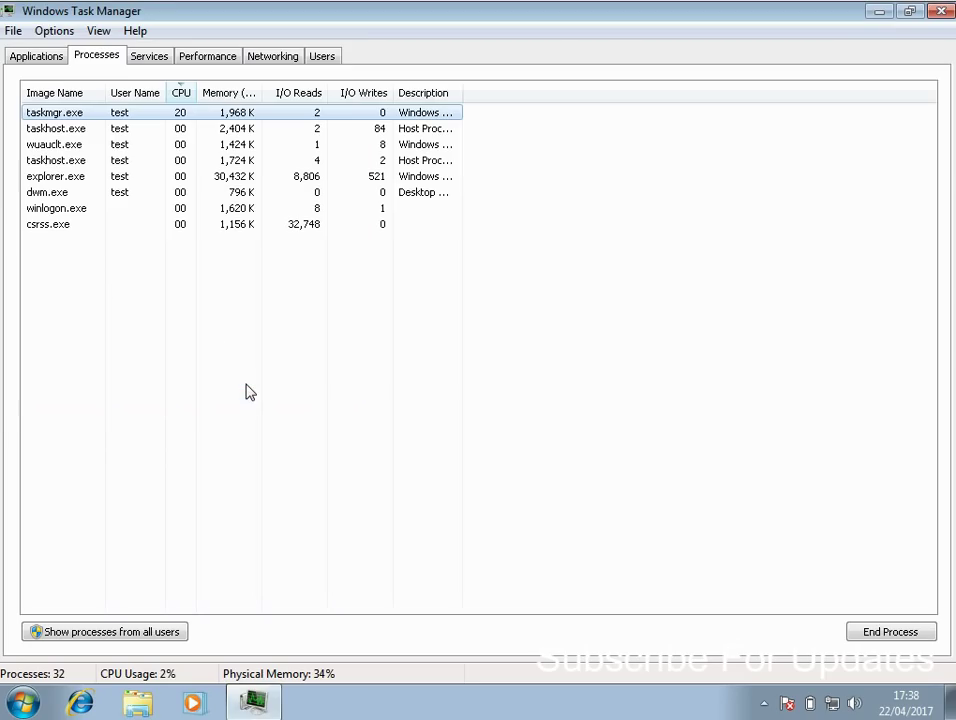
Sort the processes by I/O Reads, include those from all users, and select the SYSTEM svchost.exe process in the maximized window
click(308, 95)
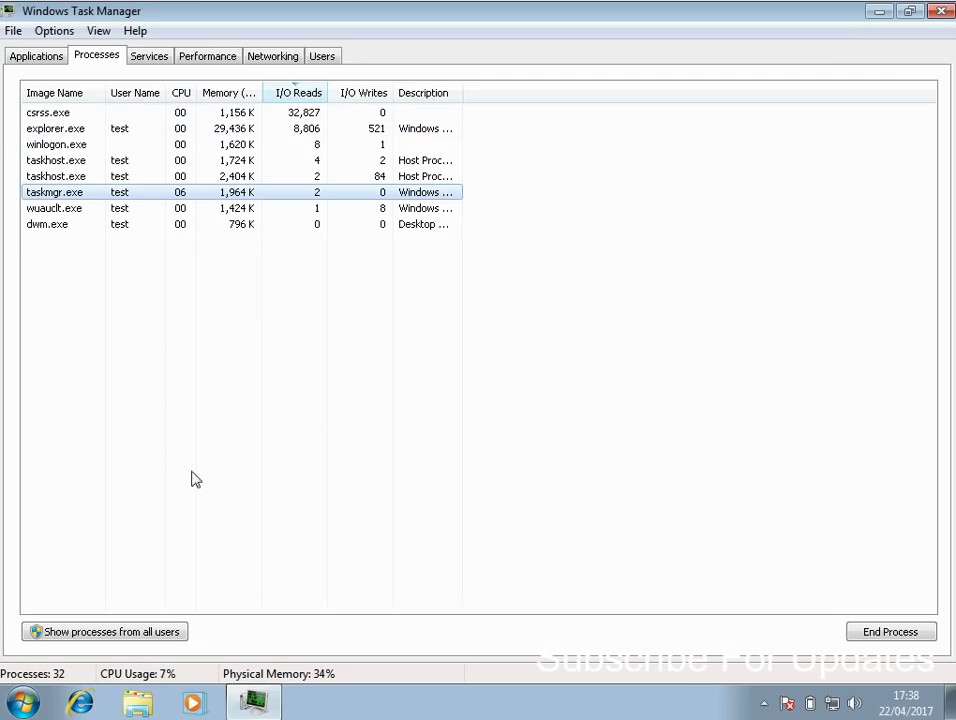
click(138, 632)
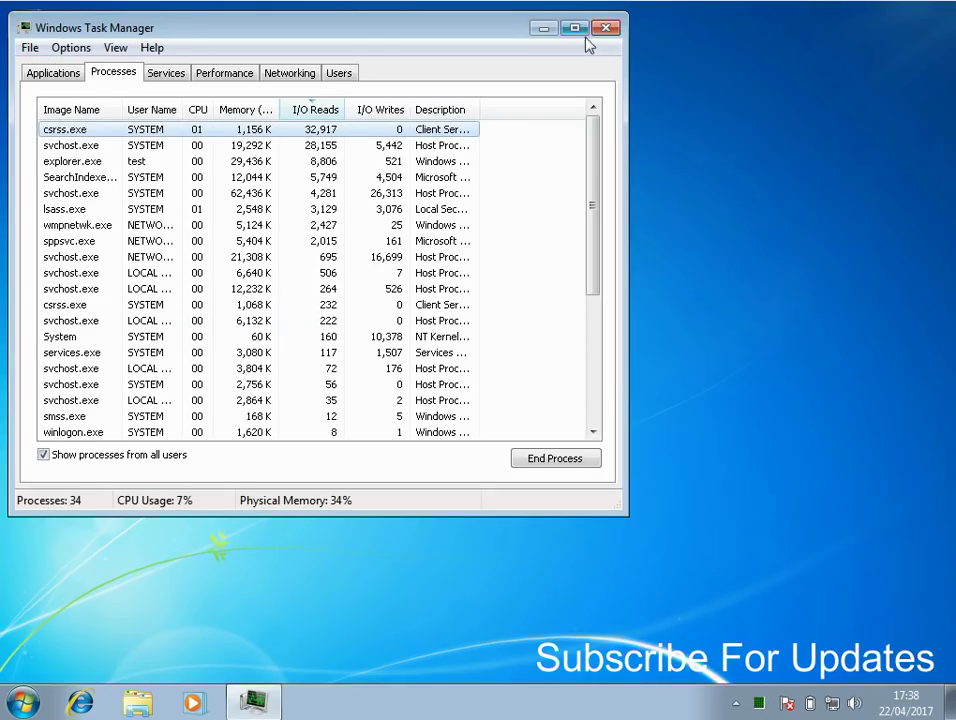
click(576, 29)
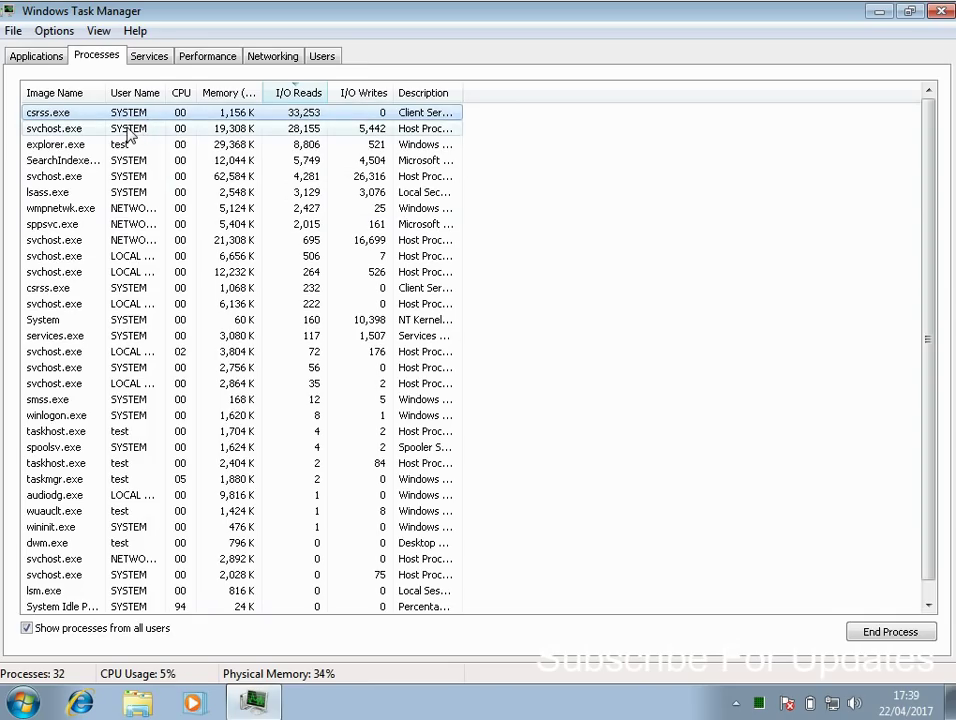
click(132, 130)
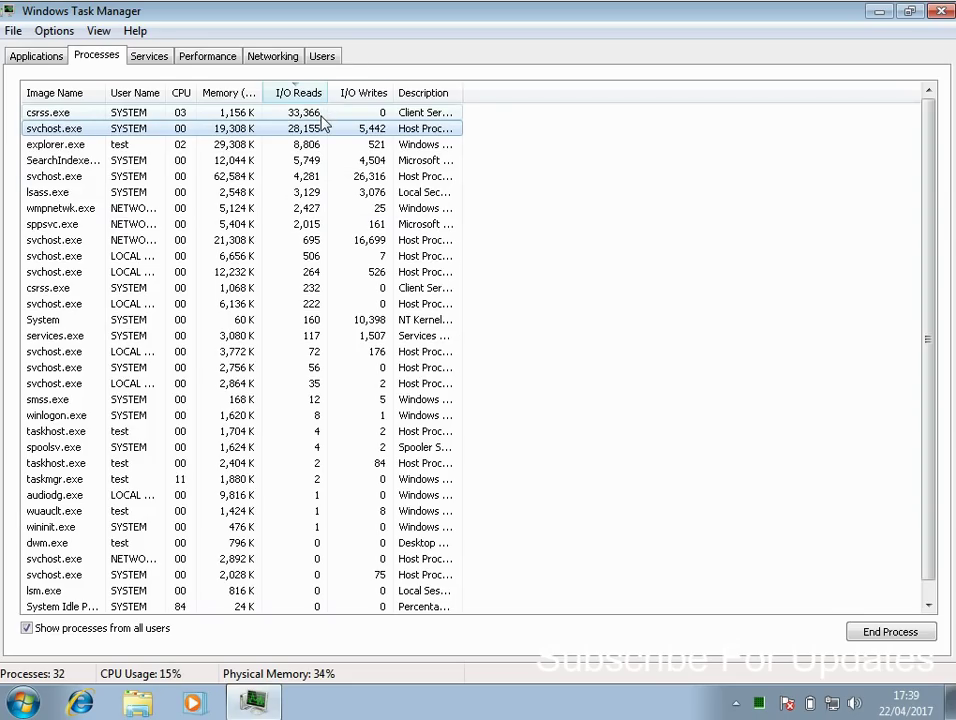
Examine the processes sorted by I/O Writes with a wider Image Name column, and close Task Manager
click(368, 95)
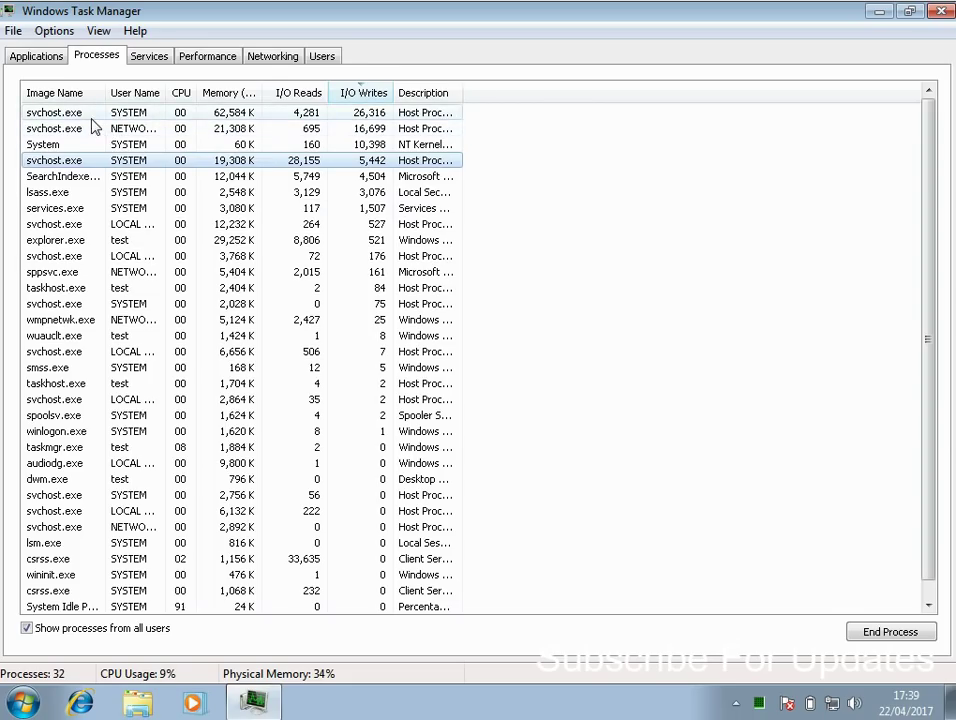
drag(104, 92, 133, 92)
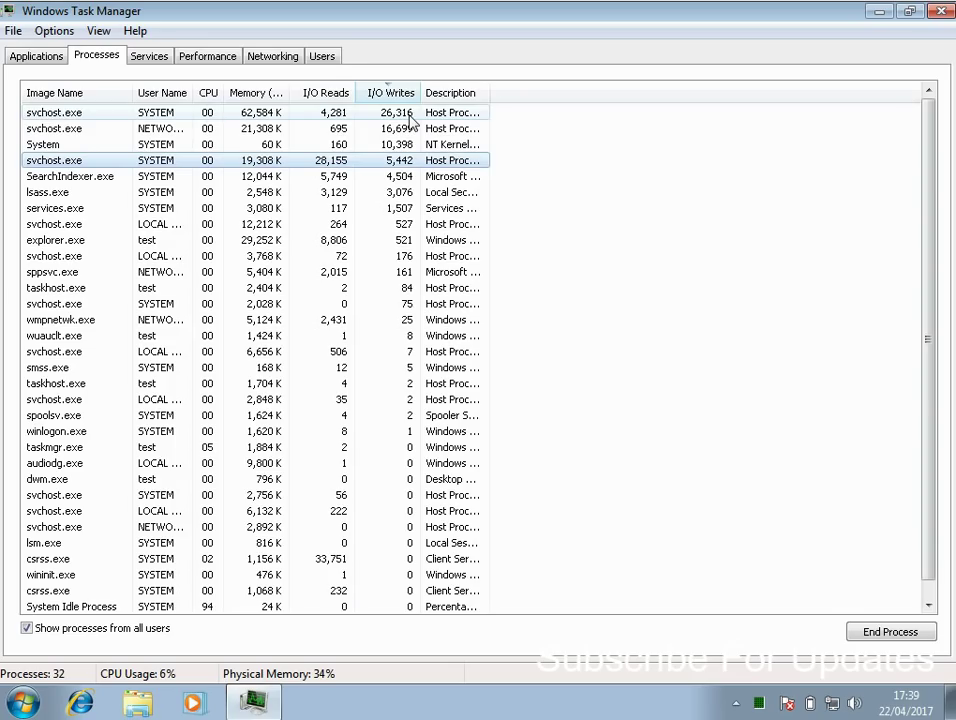
click(118, 117)
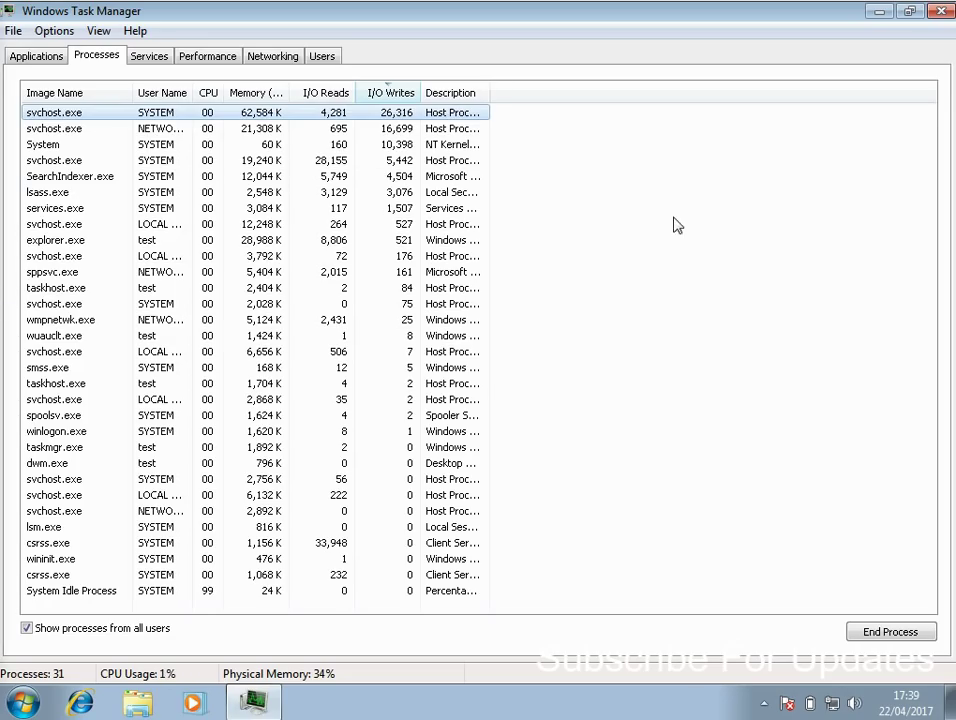
click(941, 12)
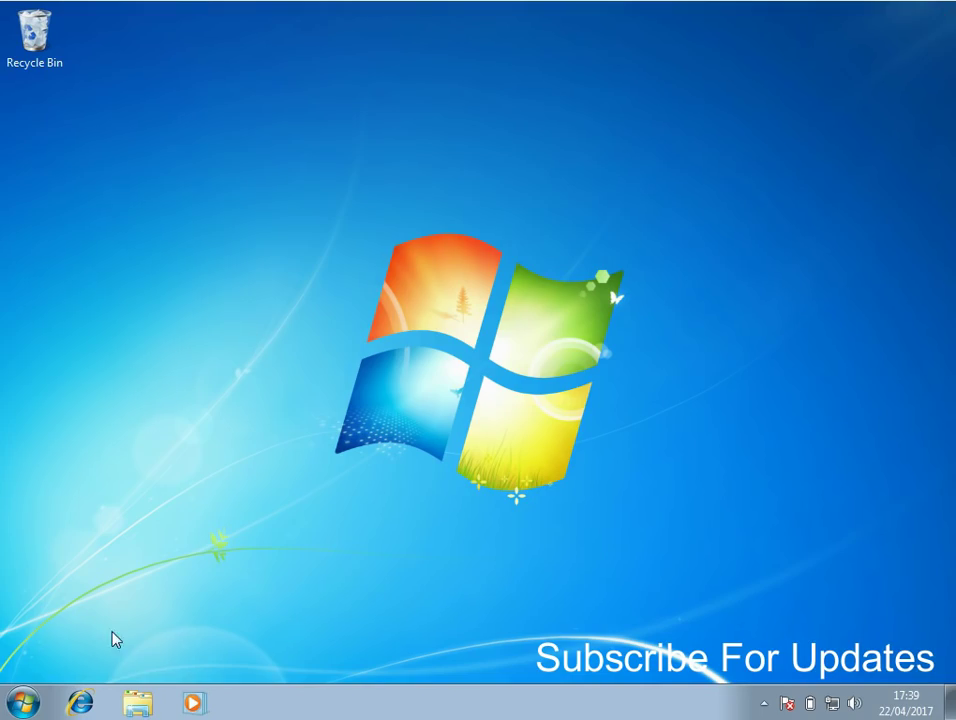
Open Windows Explorer at the Libraries view
click(143, 705)
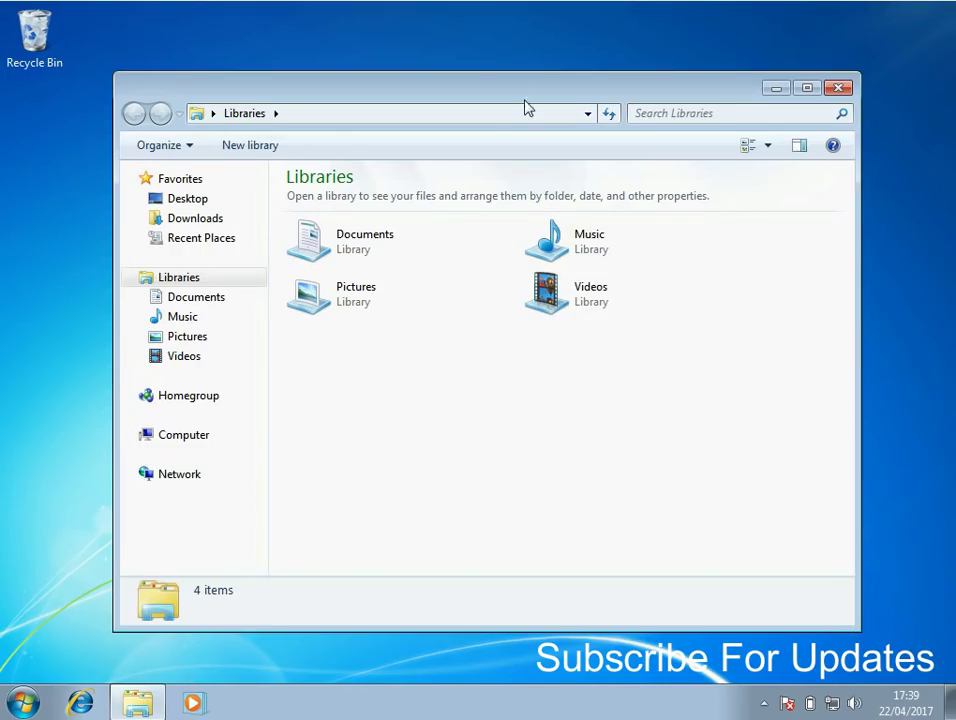